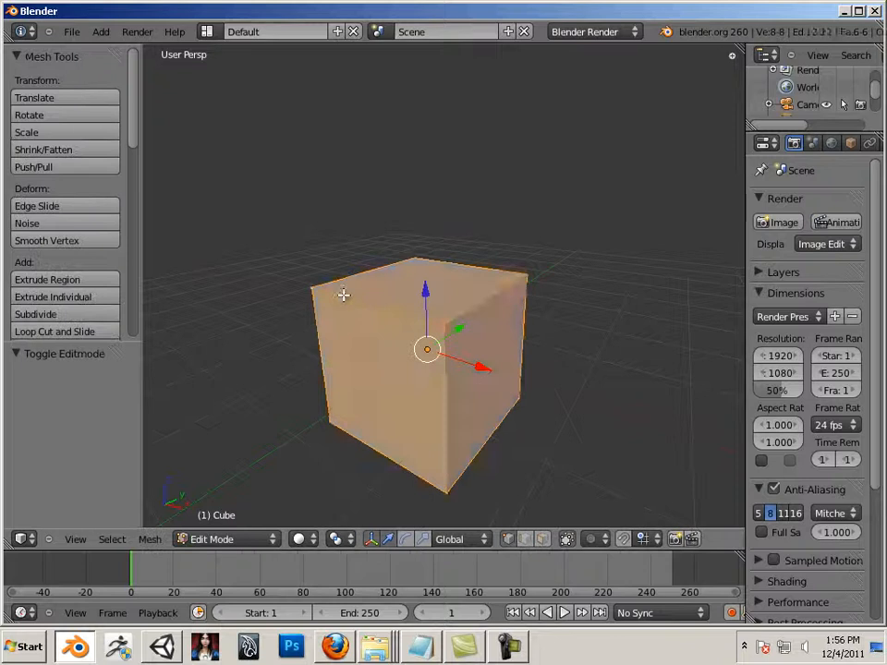
Select one upper corner vertex of the cube and return to Object Mode
right_click(311, 288)
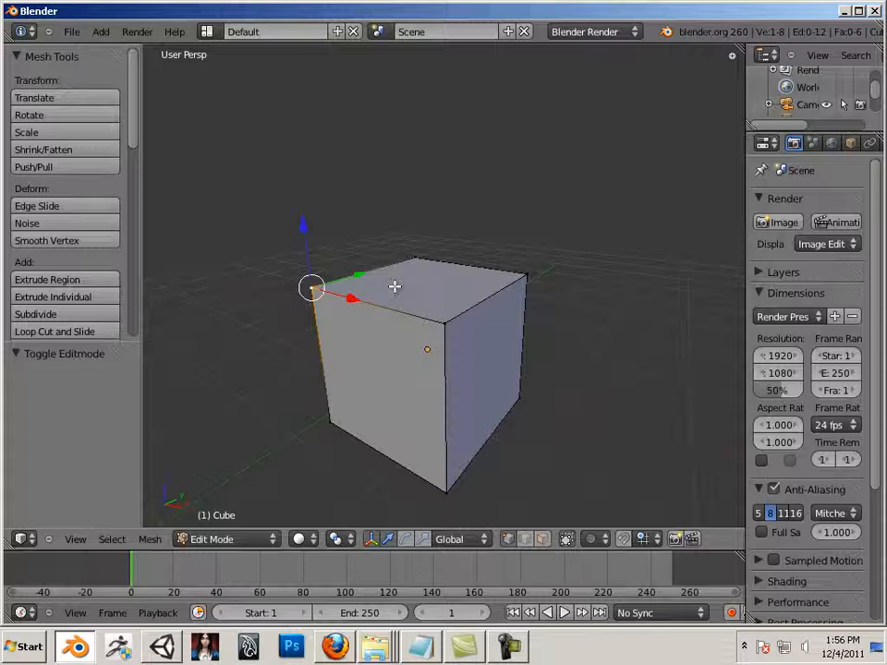
key(Tab)
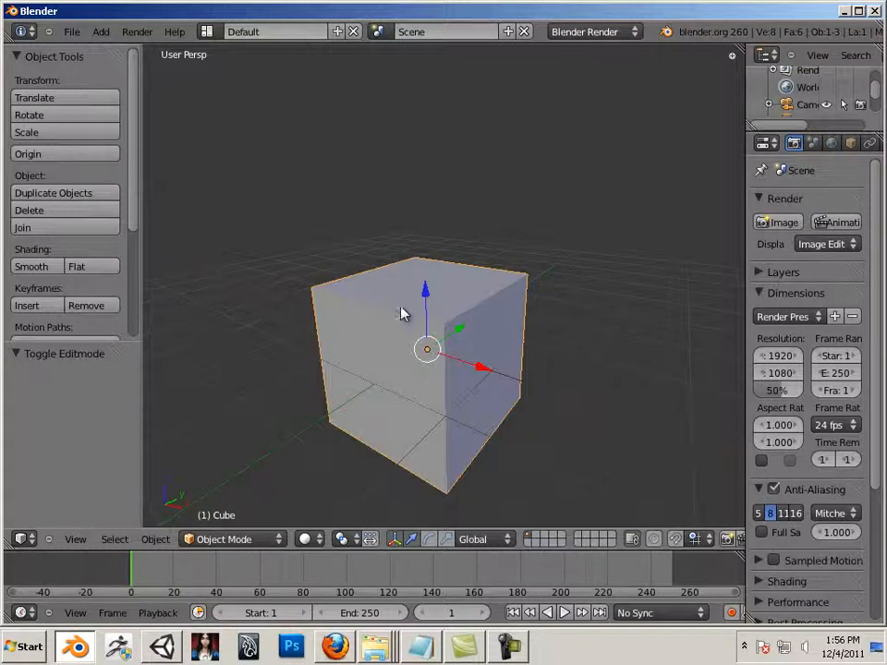
middle_drag(620, 422, 539, 294)
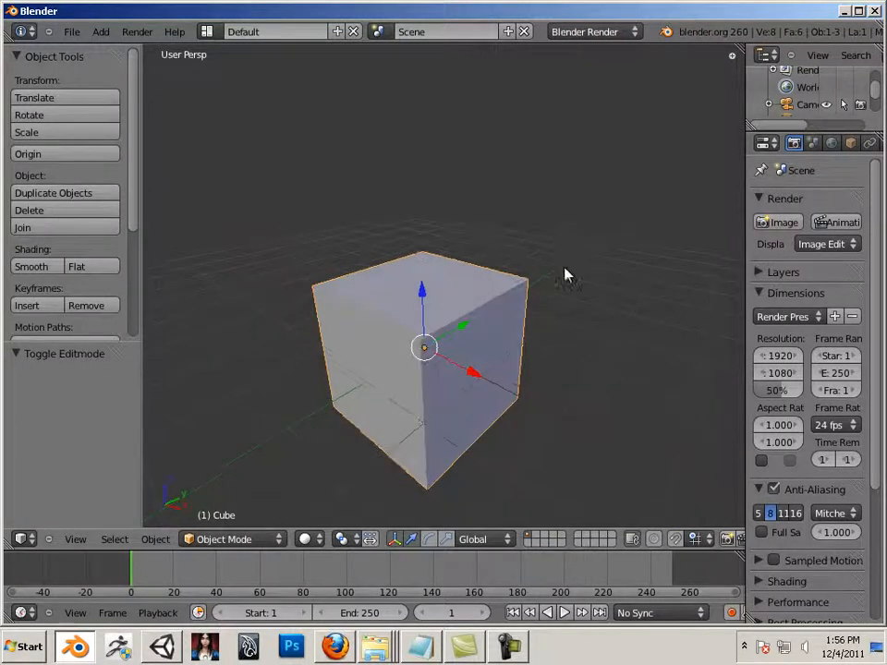
Widen the properties editor and rename the cube object to "box 10001"
drag(748, 191, 566, 185)
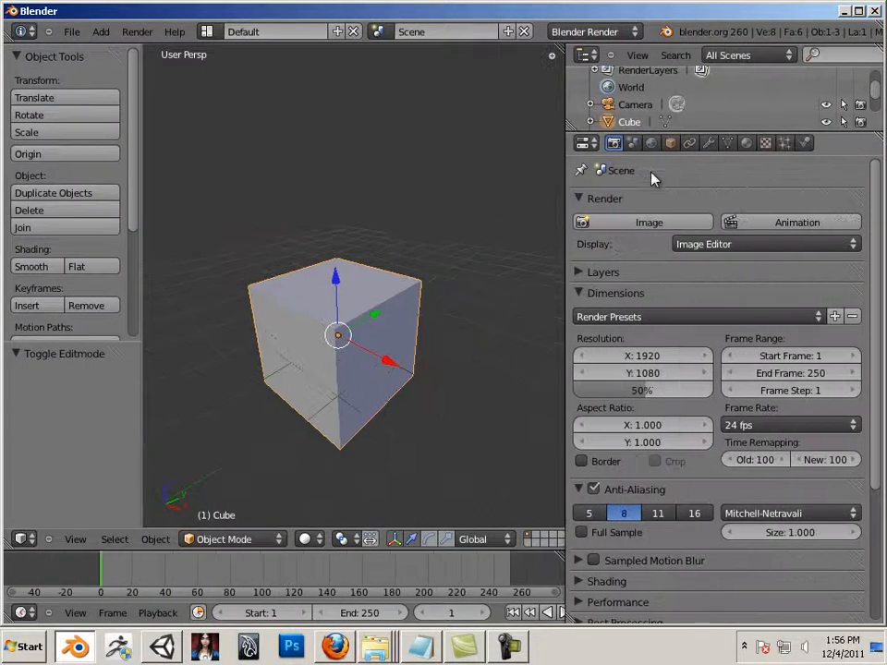
click(670, 143)
click(637, 200)
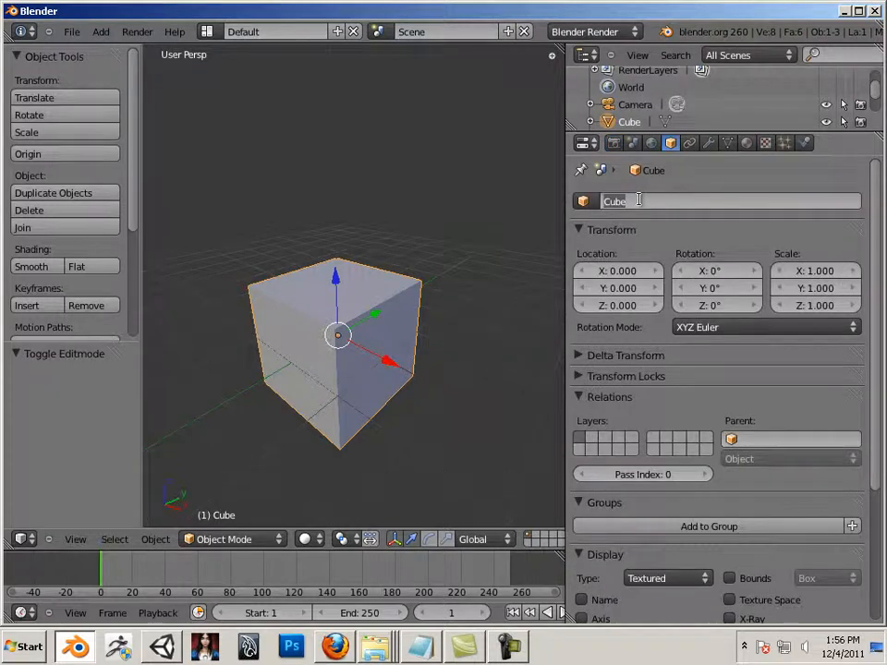
text(pl)
text(x 10001)
key(Return)
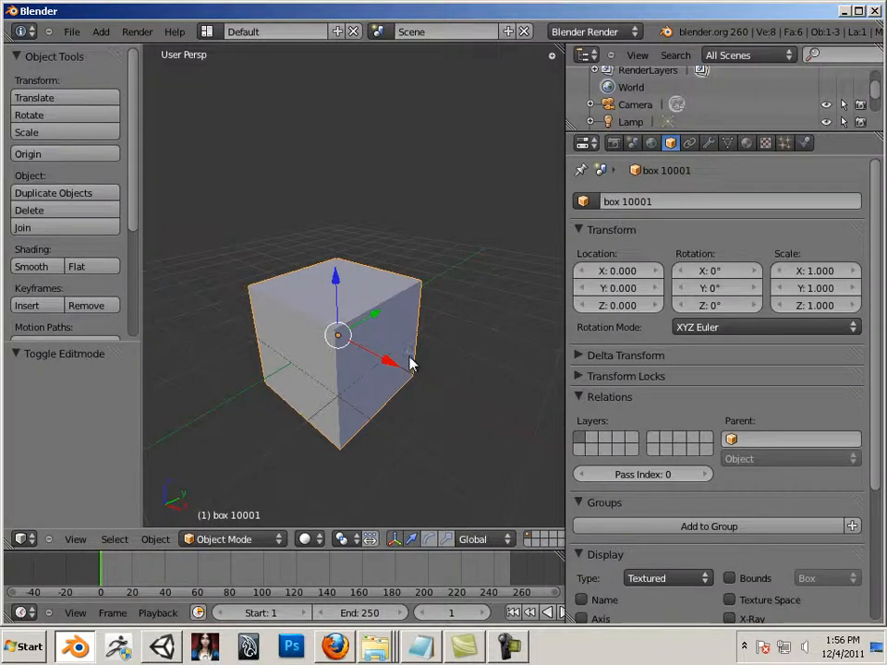
Enter Edit Mode on the box and select its four top corner vertices one at a time
key(Tab)
right_click(336, 320)
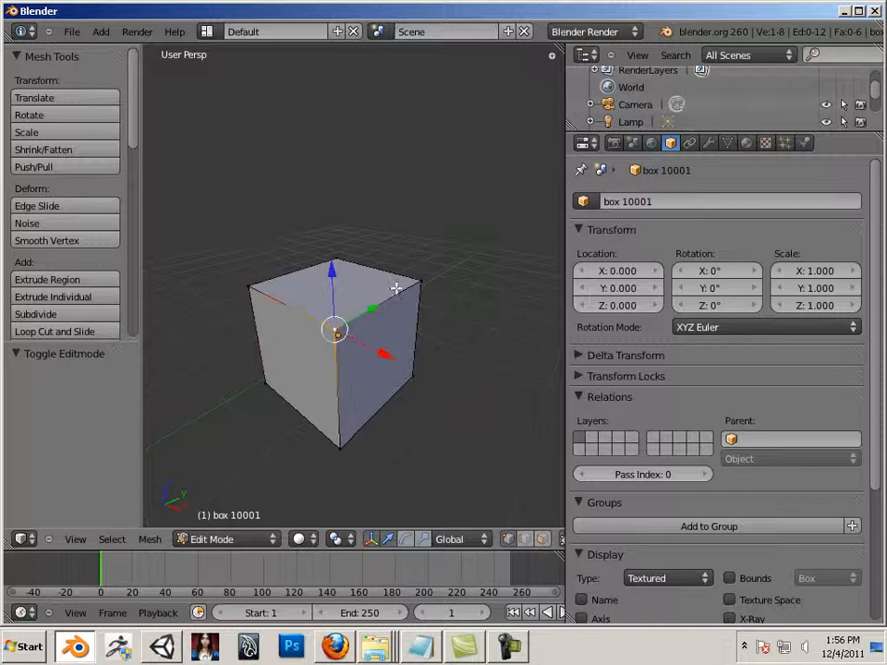
right_click(420, 279)
right_click(333, 258)
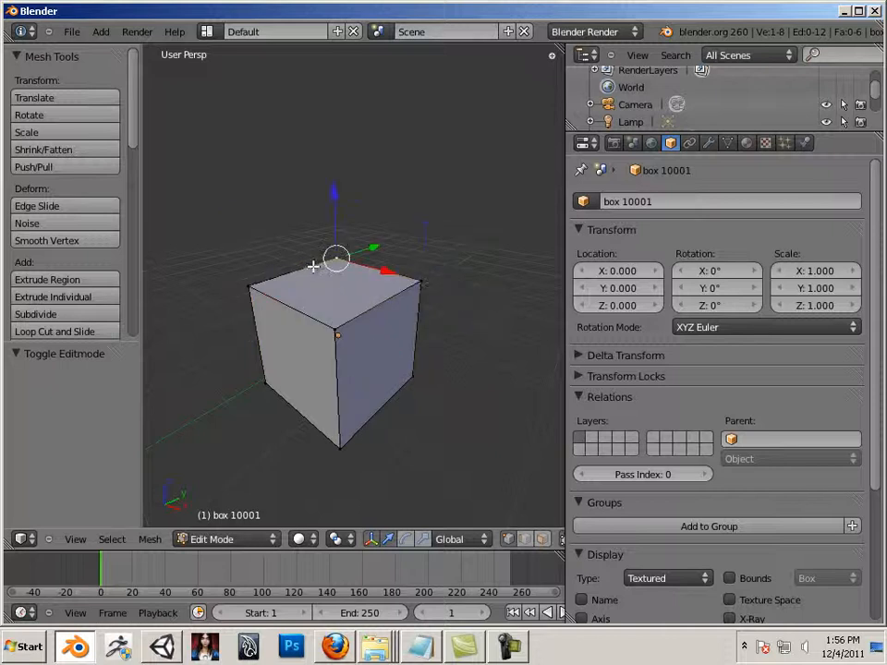
right_click(253, 287)
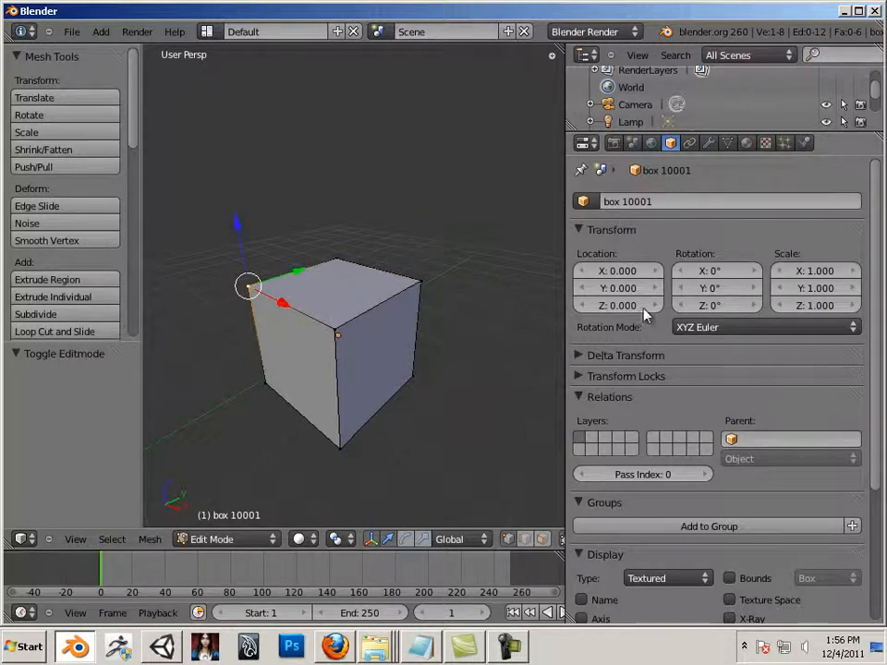
Clear the vertex selection and create a vertex group named top_verts in the mesh data properties
click(728, 144)
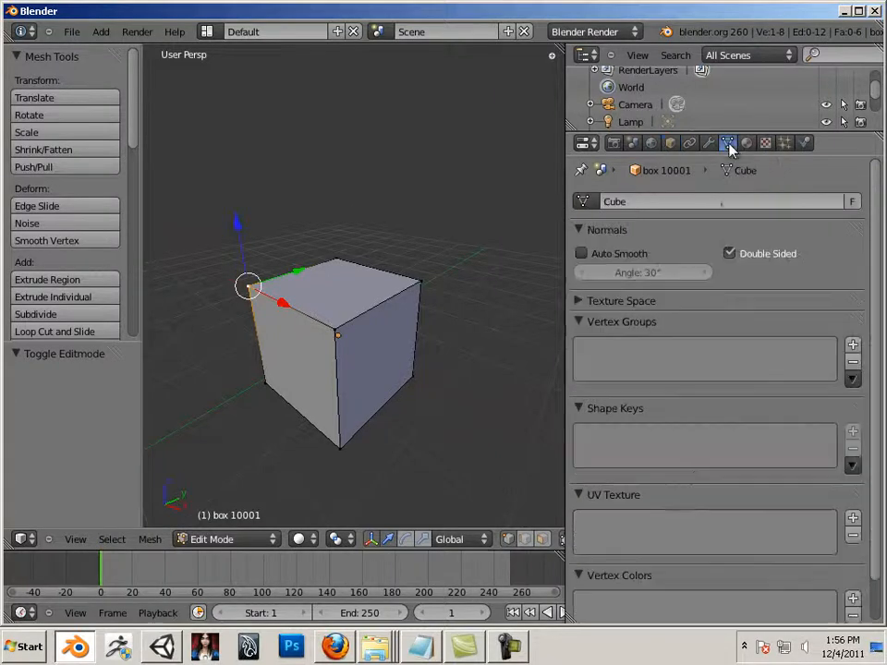
scroll(702, 281, down, 1)
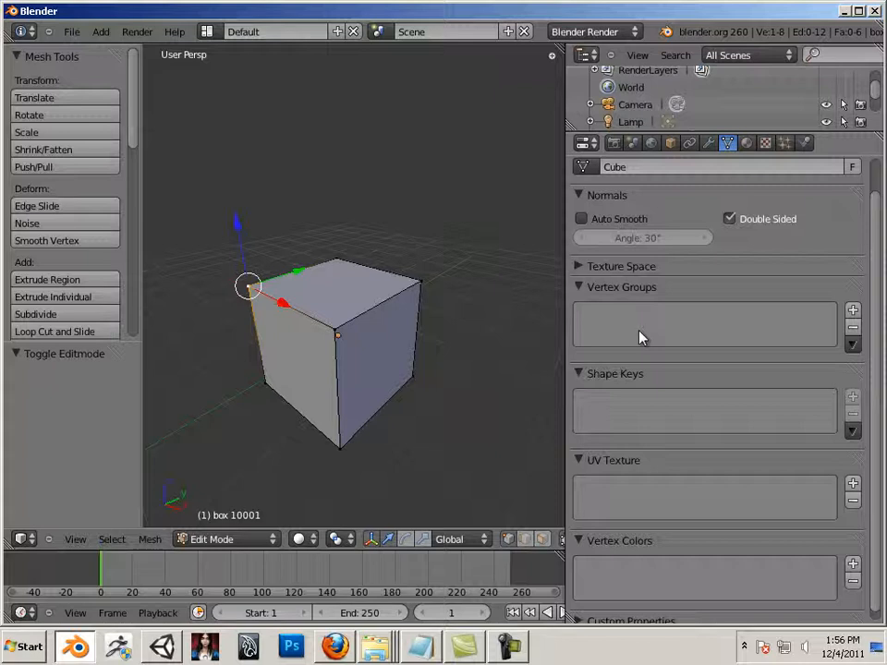
key(a)
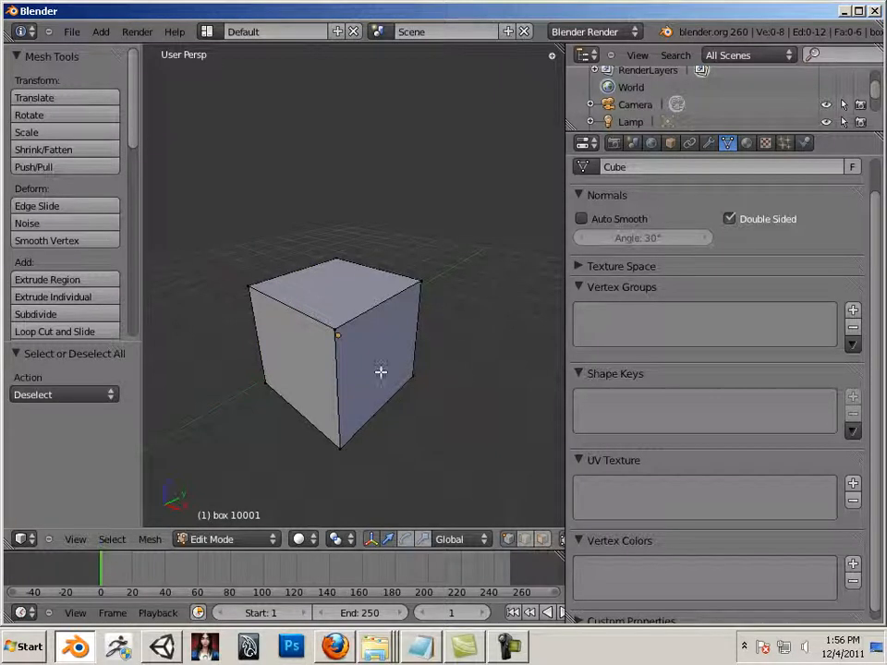
click(852, 312)
click(717, 414)
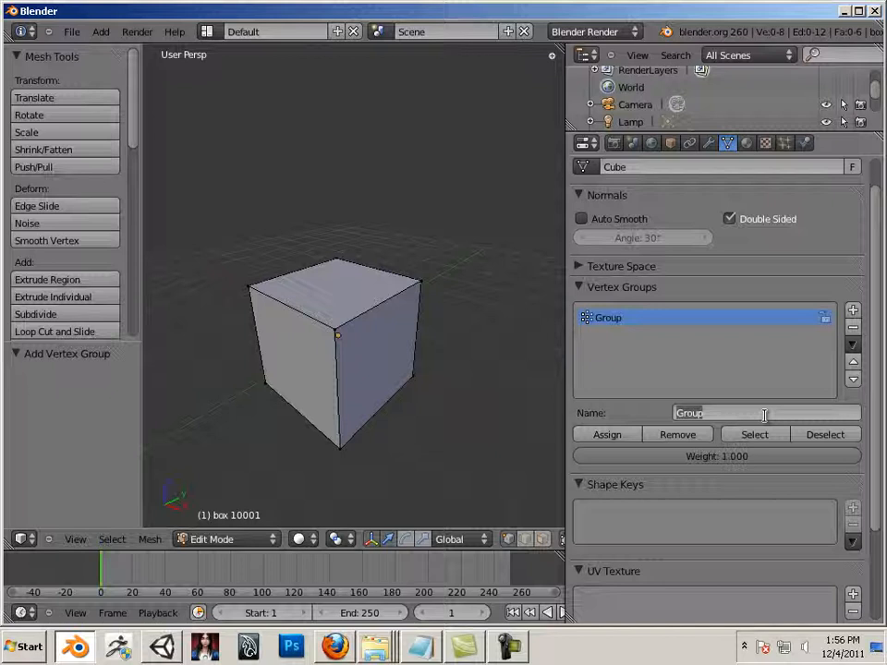
key(BackSpace)
text(vert)
text(top)
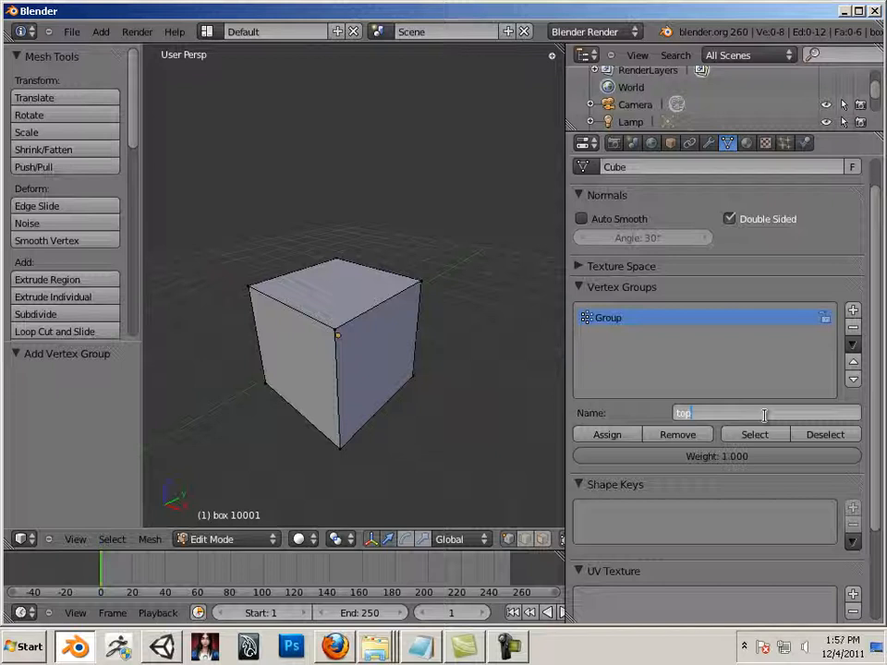
text( verts)
key(Return)
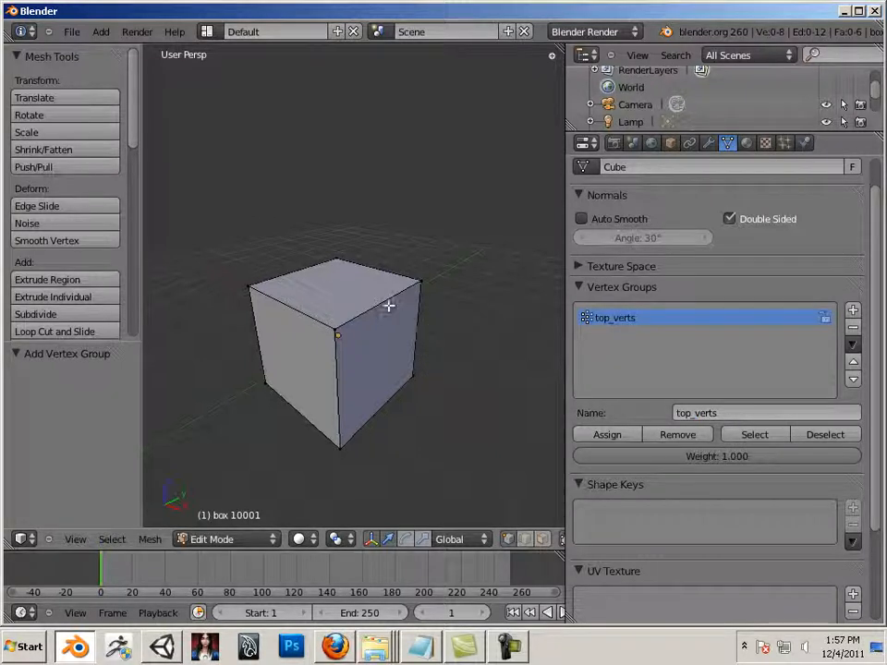
Select all four top corner vertices of the box together and assign them to the top_verts group
right_click(418, 283)
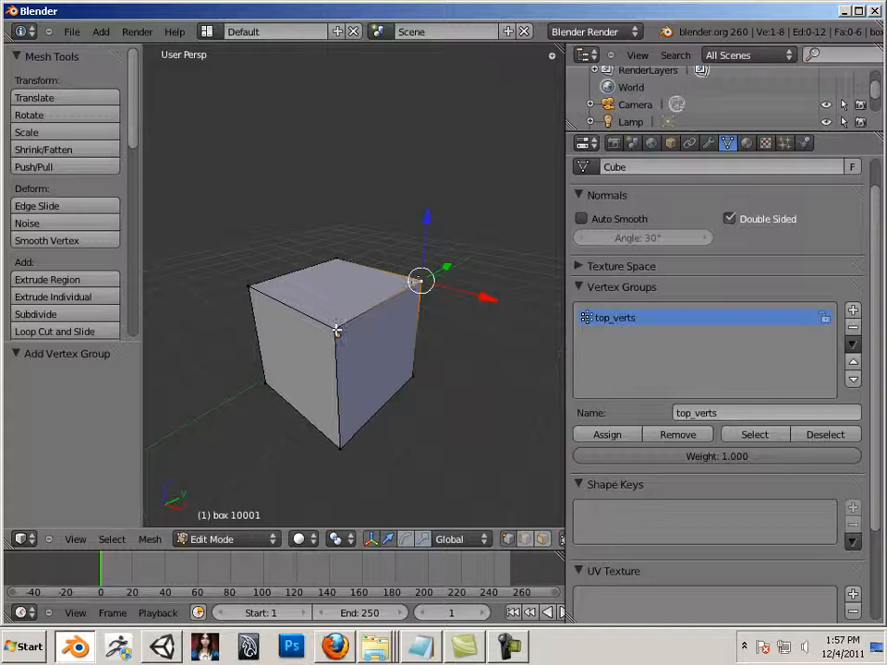
shift+right_click(338, 332)
shift+right_click(255, 291)
shift+right_click(337, 261)
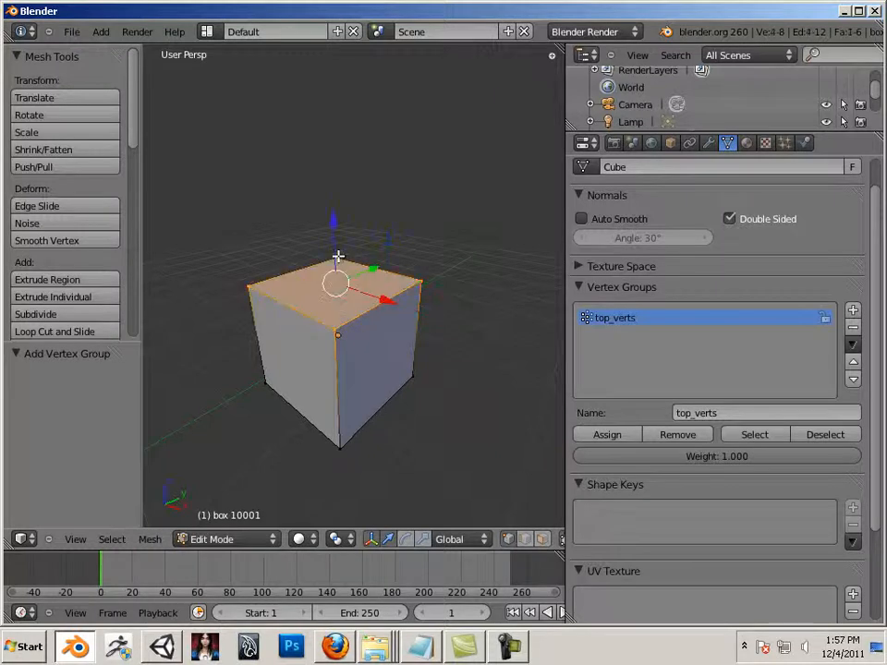
click(600, 435)
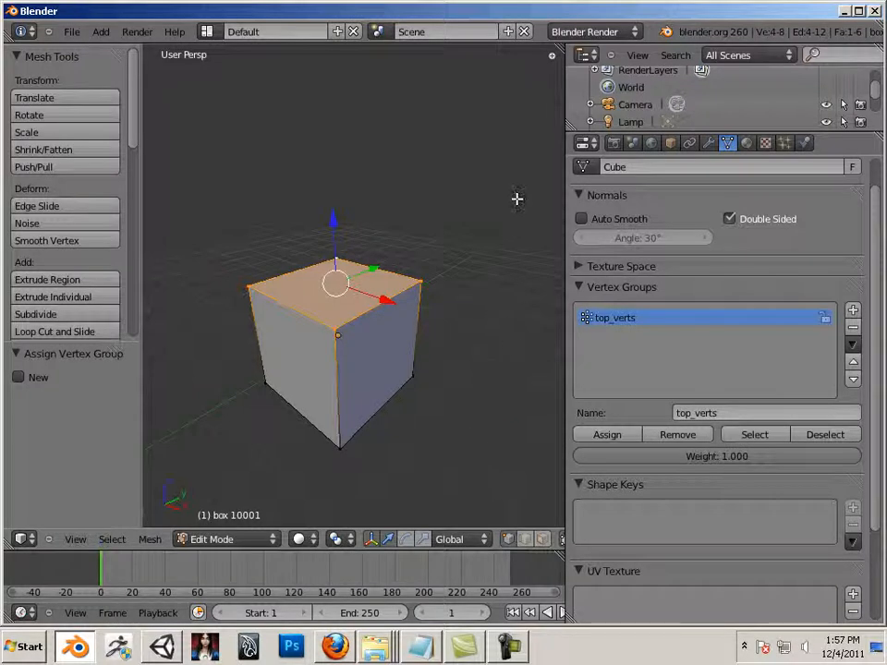
Reselect the top vertices through the top_verts group, lower them slightly along Z, and deselect the group
key(a)
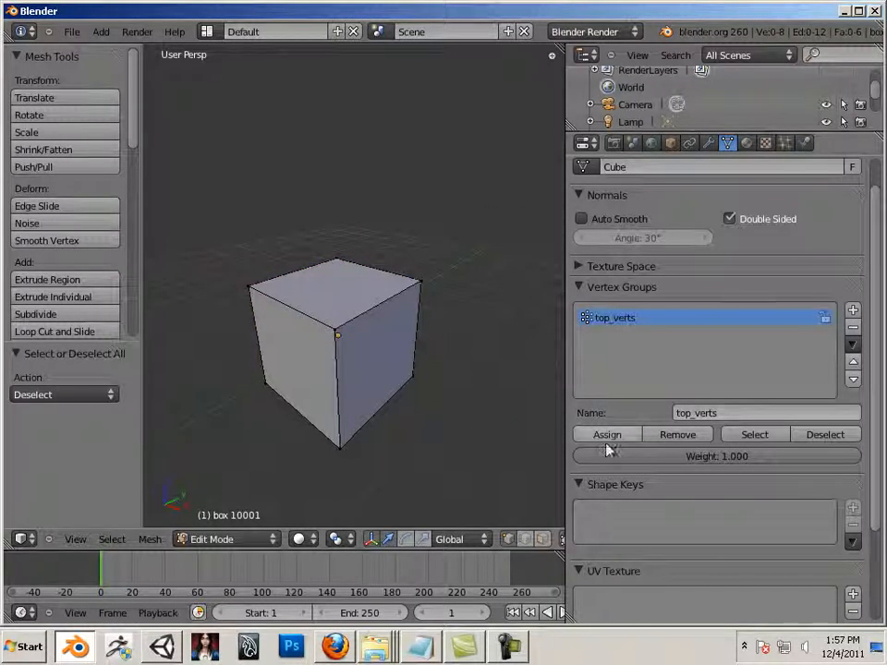
click(758, 436)
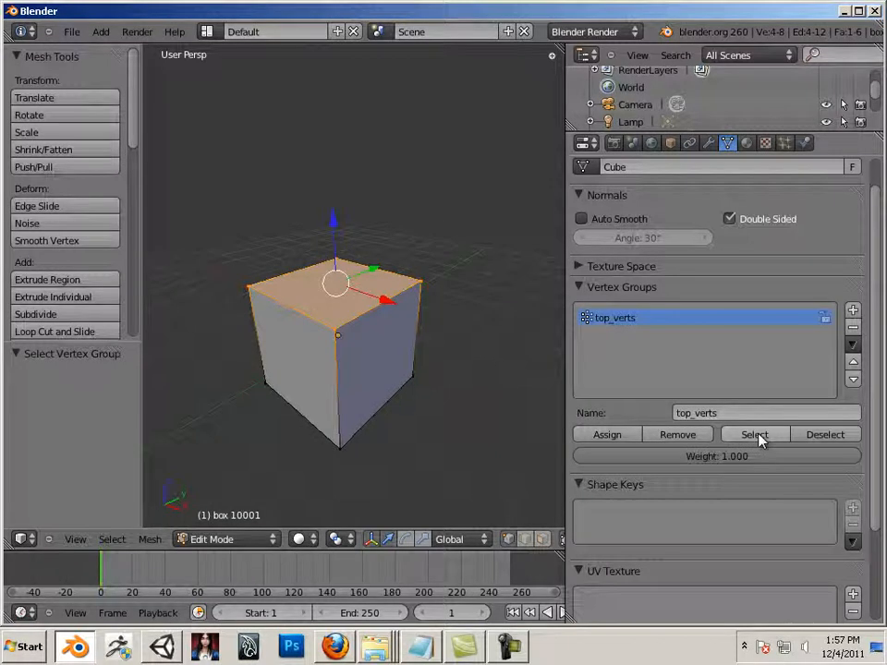
mouse_move(334, 222)
mouse_down()
mouse_move(334, 281)
mouse_move(330, 229)
mouse_up()
click(839, 439)
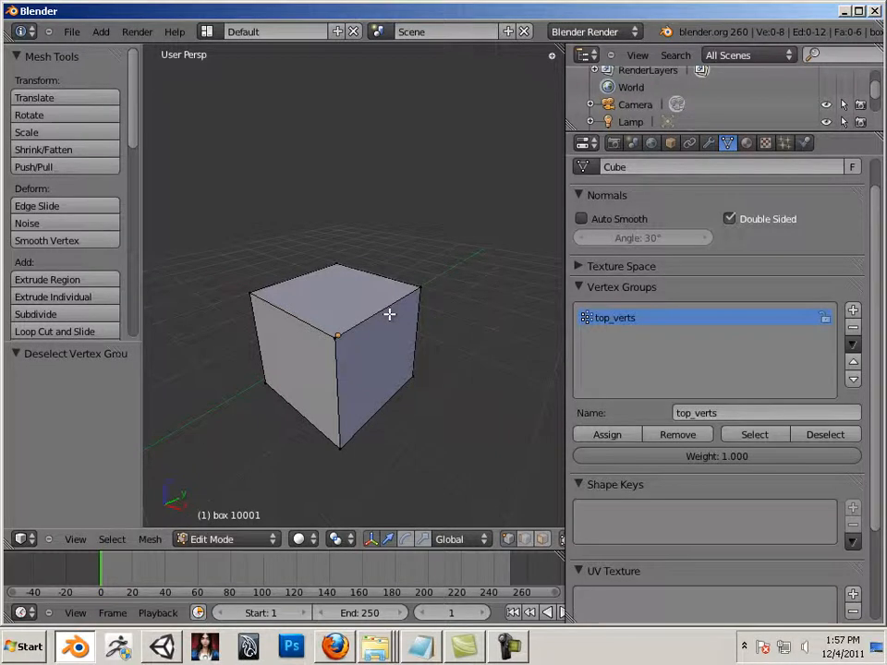
Return to Object Mode and move the whole box about -12.370 along the X axis
key(Tab)
drag(390, 362, 220, 249)
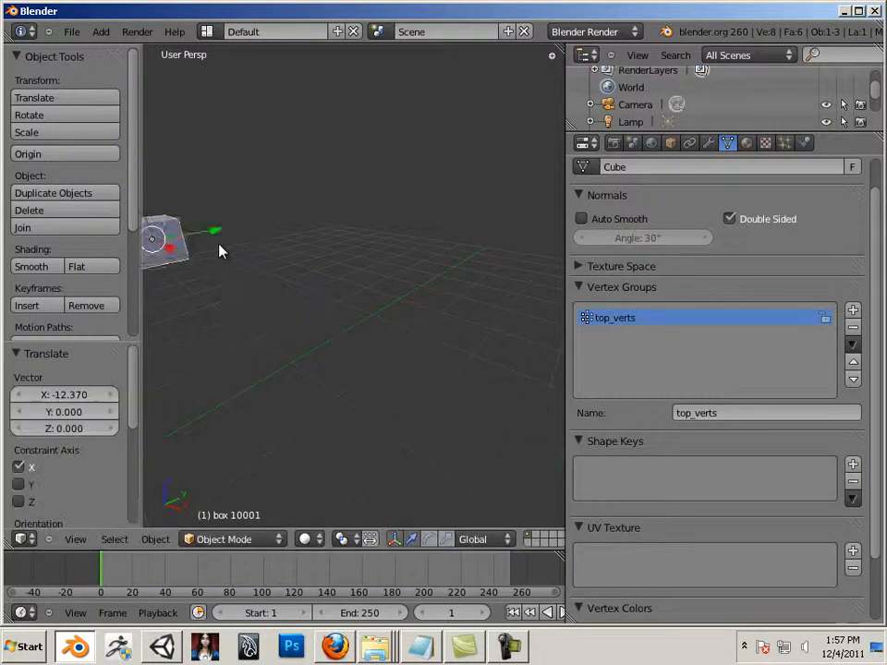
shift+middle_drag(295, 277, 452, 337)
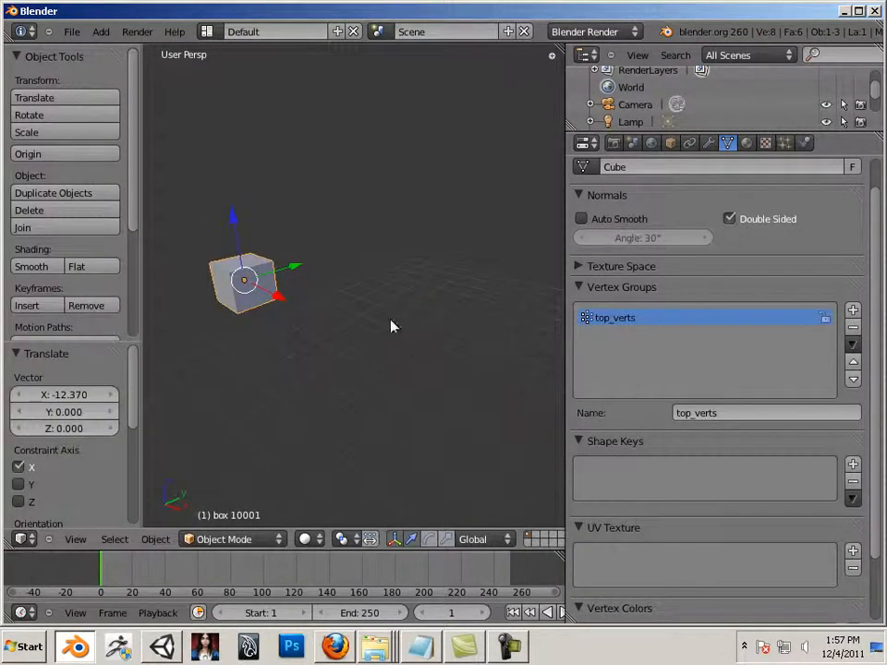
In Edit Mode, select the vertices of the top_verts group and raise them about 0.475 along Z
key(Tab)
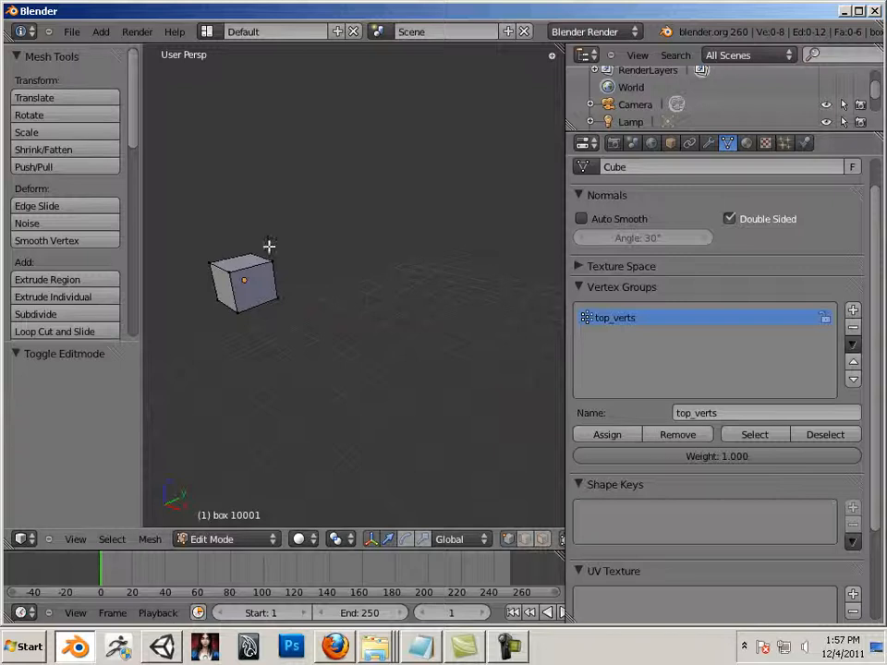
click(760, 437)
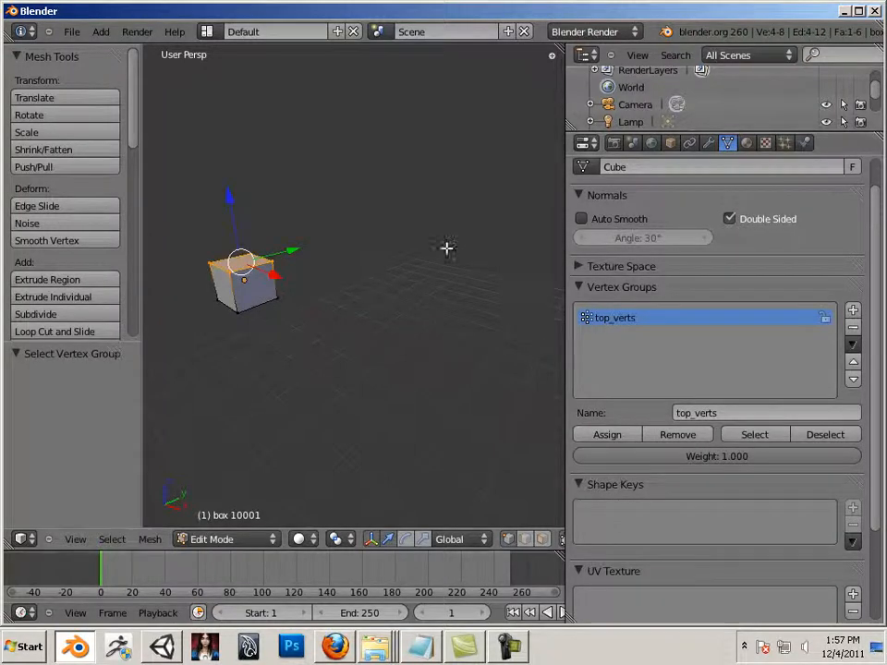
drag(238, 190, 242, 251)
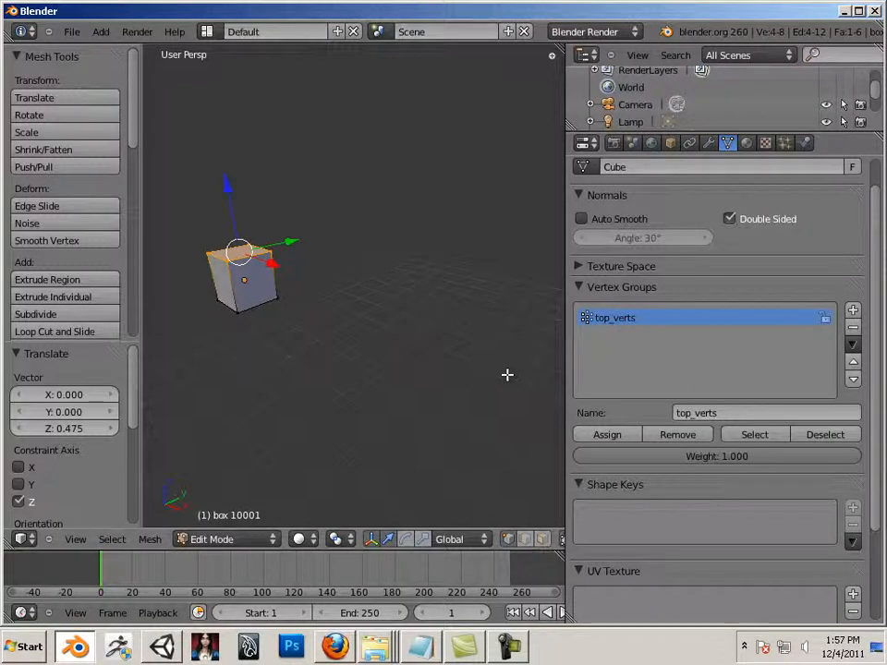
Return to Object Mode and delete the box from the scene
key(Tab)
middle_drag(499, 380, 252, 241)
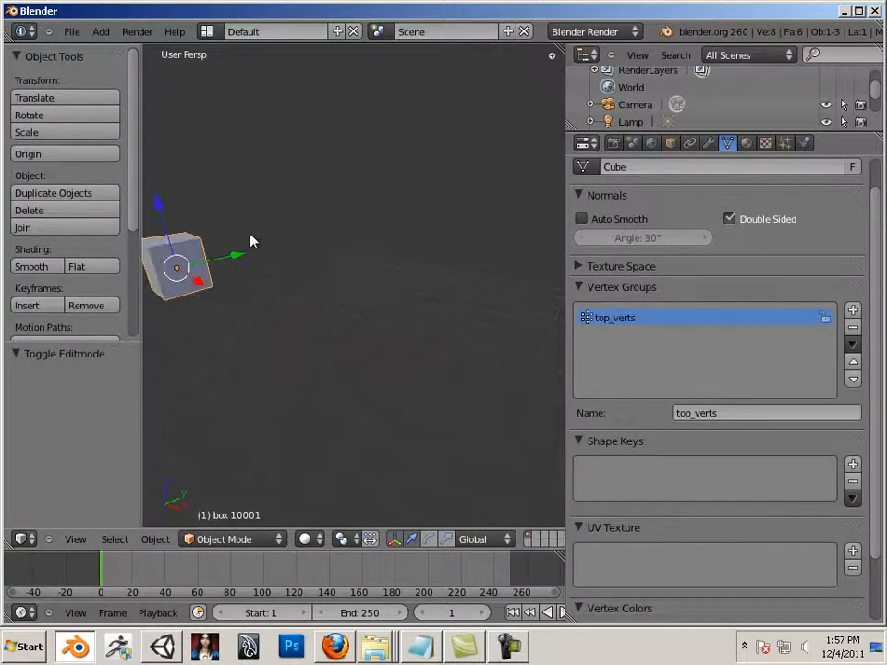
key(z)
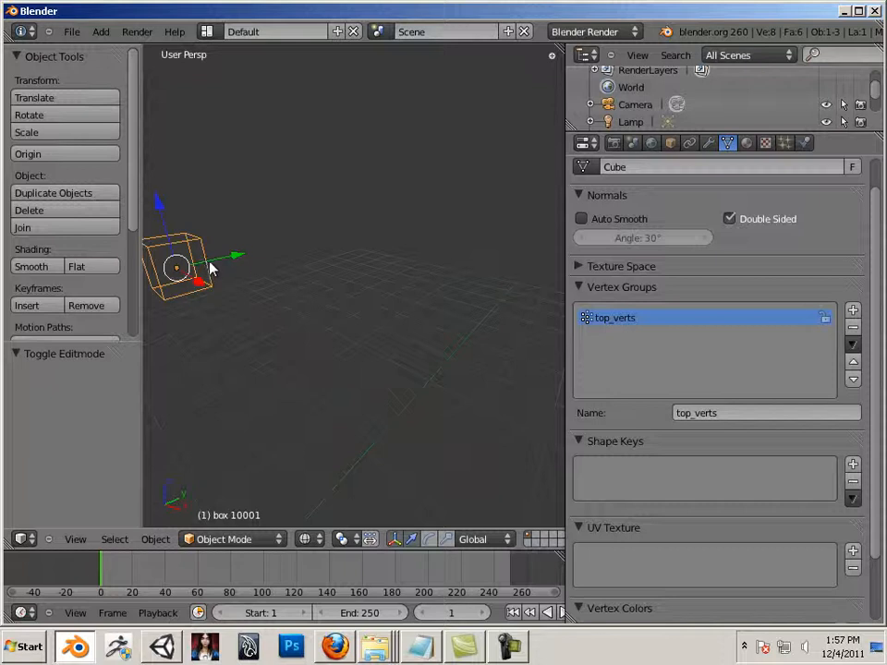
key(z)
key(x)
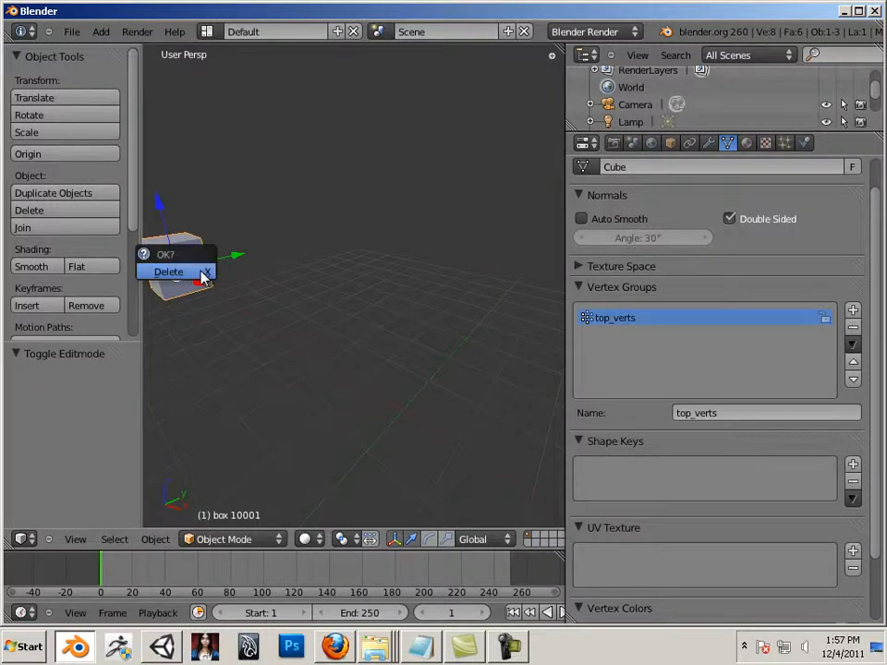
click(202, 277)
Add a Single Bone armature to the scene
click(104, 36)
mouse_move(109, 53)
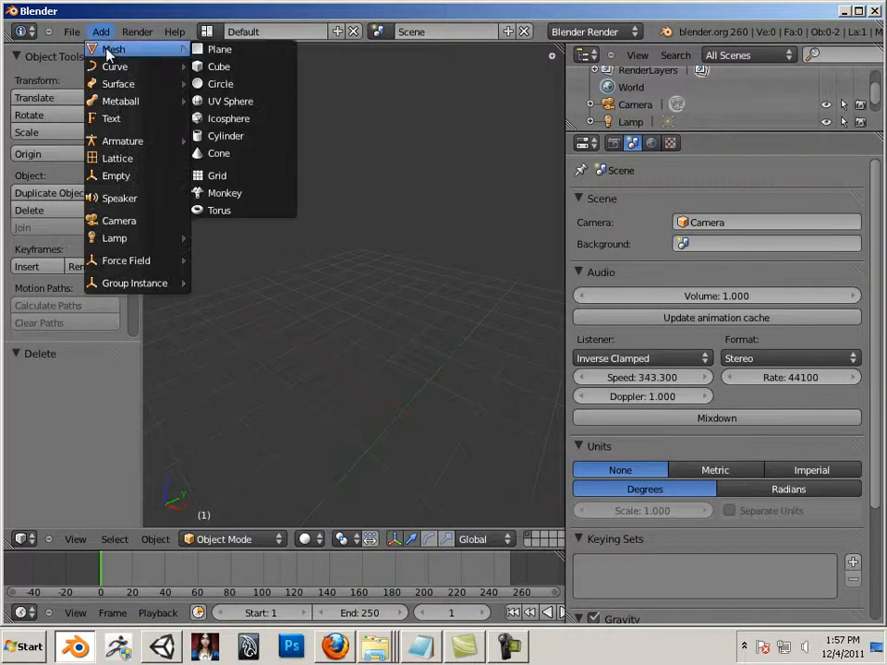
mouse_move(183, 140)
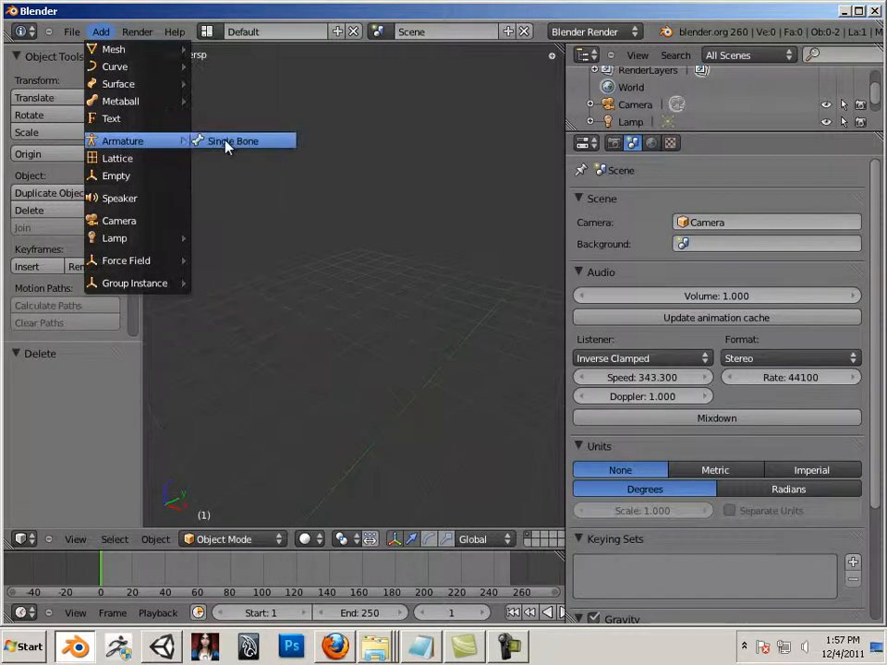
click(228, 143)
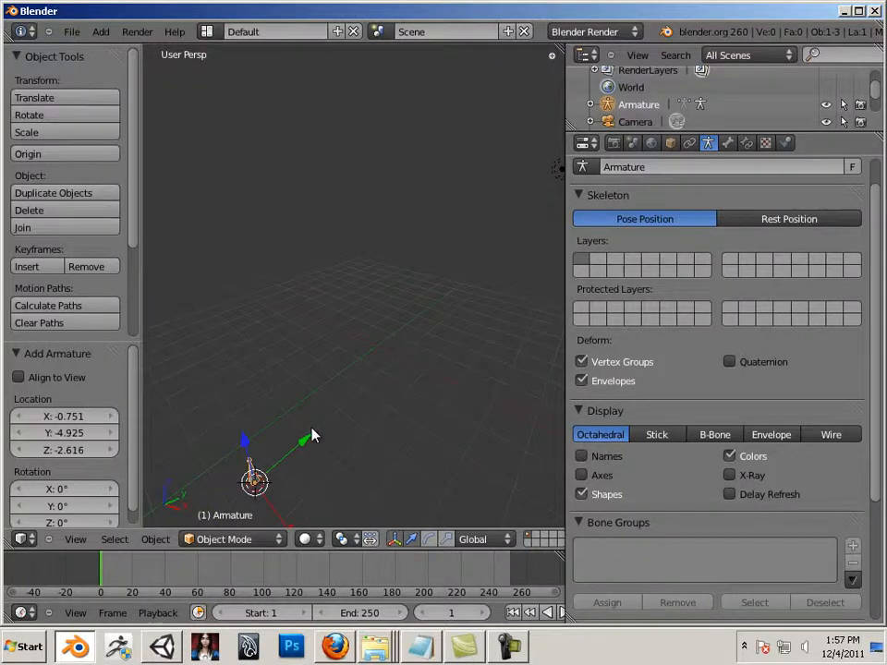
Move the armature along the Y axis and raise it about 2.151 along Z
key(g)
key(y)
click(435, 325)
key(g)
key(z)
click(434, 314)
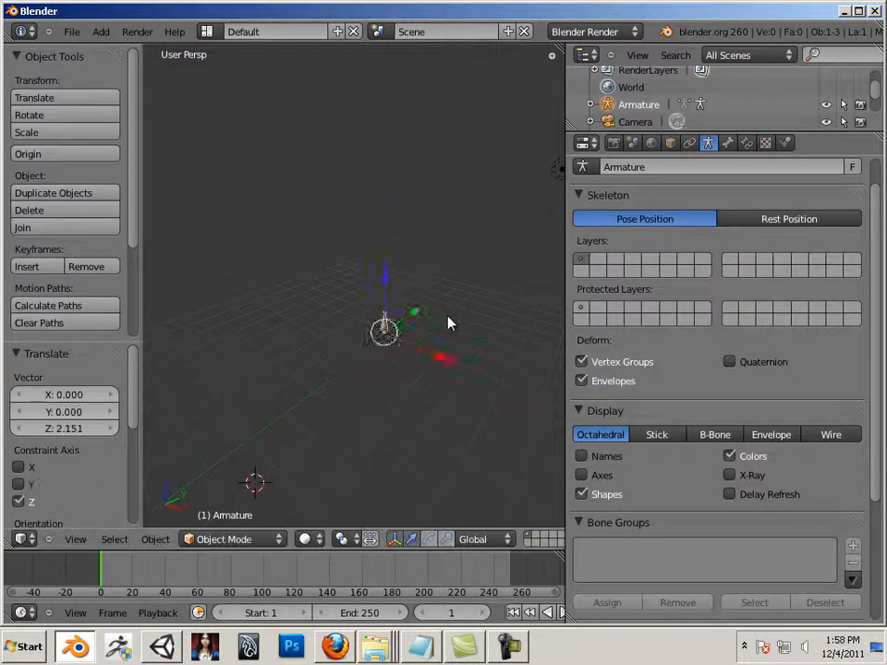
Move the armature in the negative Y direction and shift it about 0.550 along X
scroll(458, 333, up, 3)
key(g)
key(y)
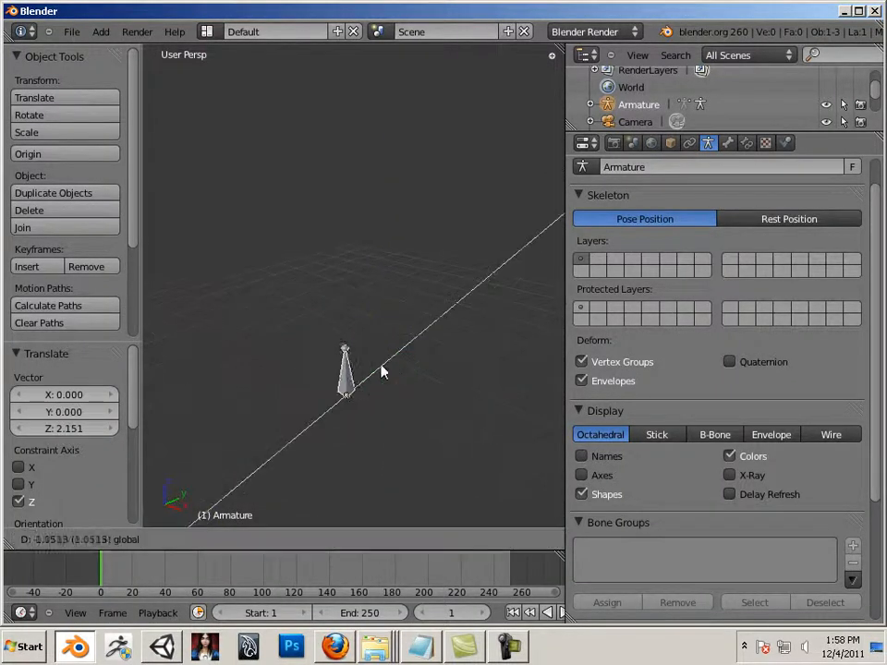
click(341, 416)
key(g)
key(y)
click(329, 420)
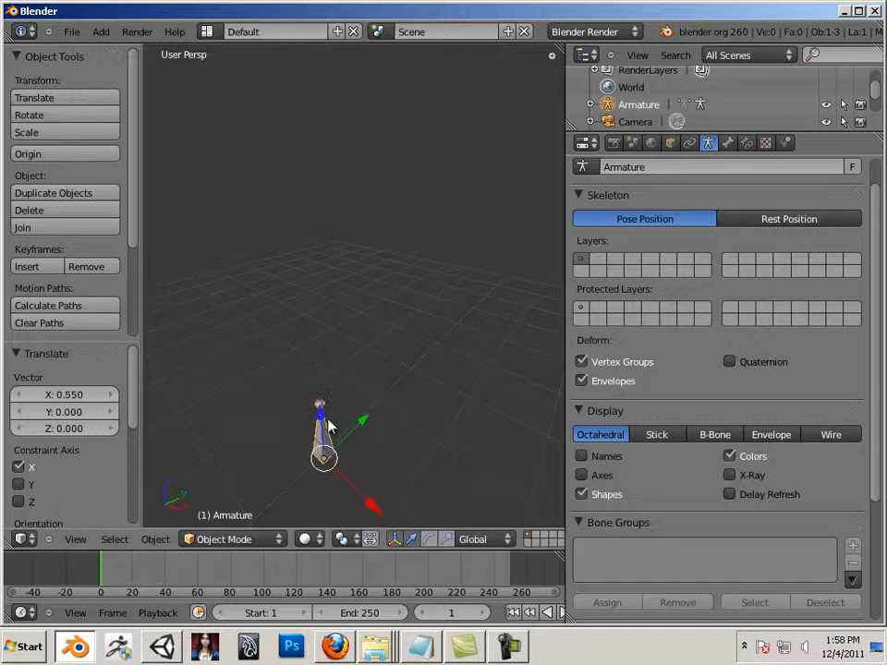
Raise the armature about 0.839 along Z and scale it up uniformly by about 2.460
key(g)
key(z)
click(288, 427)
middle_drag(289, 427, 346, 386)
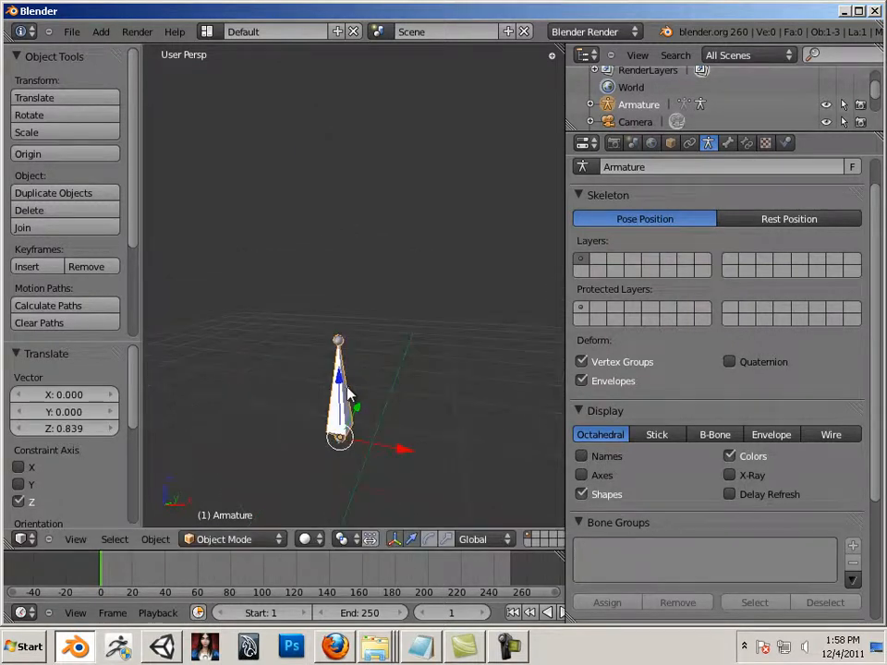
key(s)
click(400, 321)
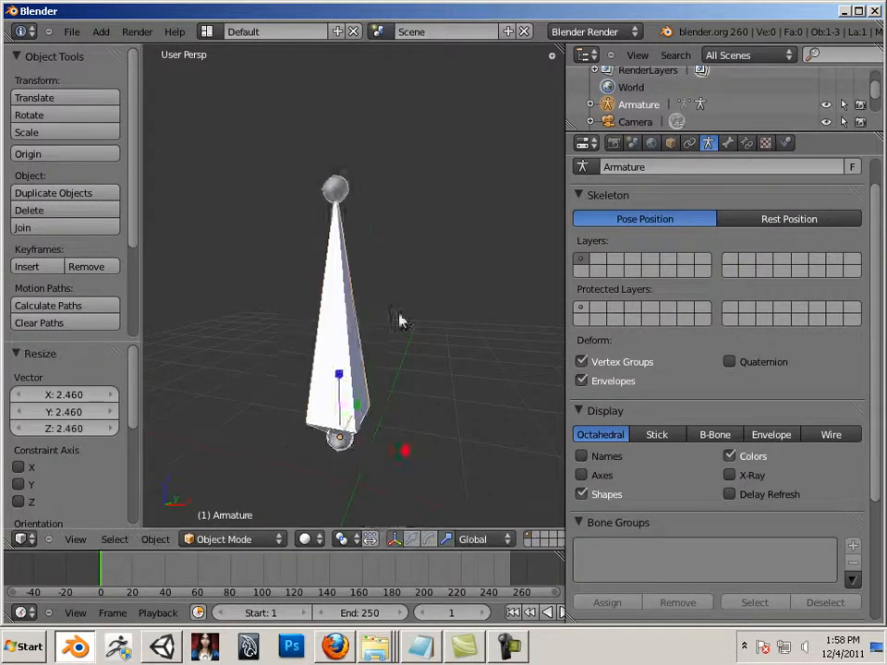
shift+middle_drag(400, 315, 471, 388)
scroll(449, 359, down, 4)
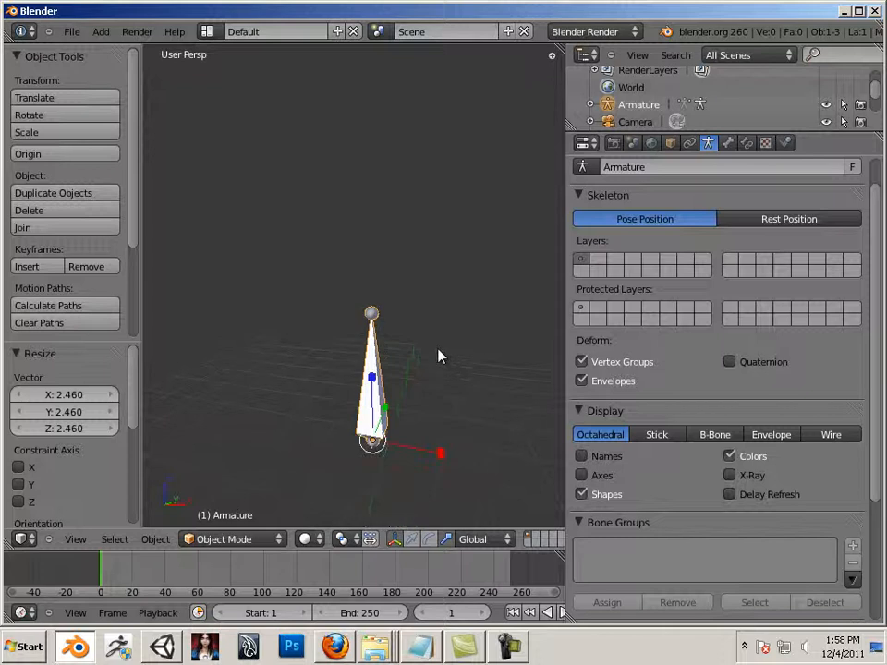
middle_drag(430, 347, 400, 331)
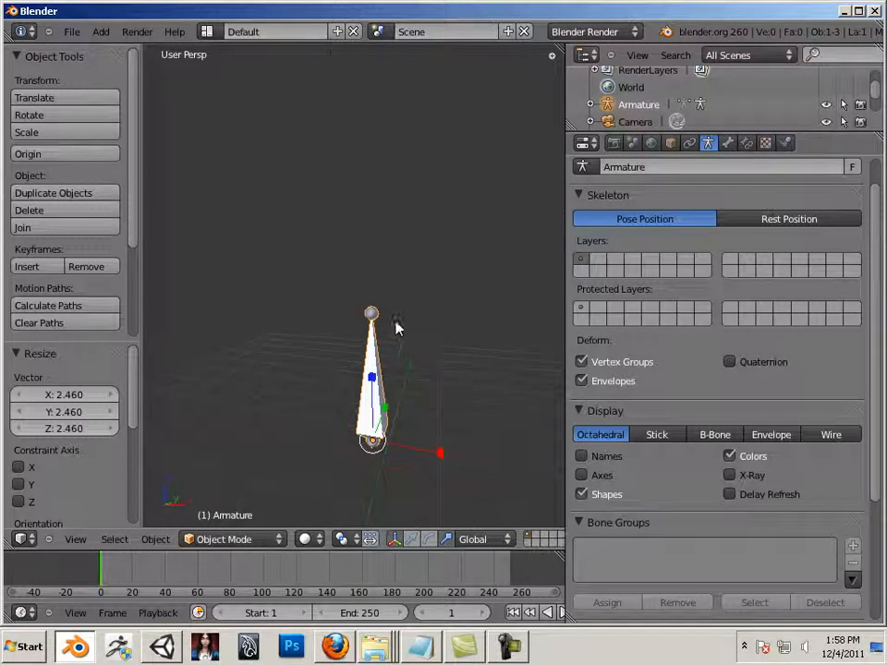
In Edit Mode, extrude a second bone from the armature's tip and raise its end about 2.597 along Z
key(Tab)
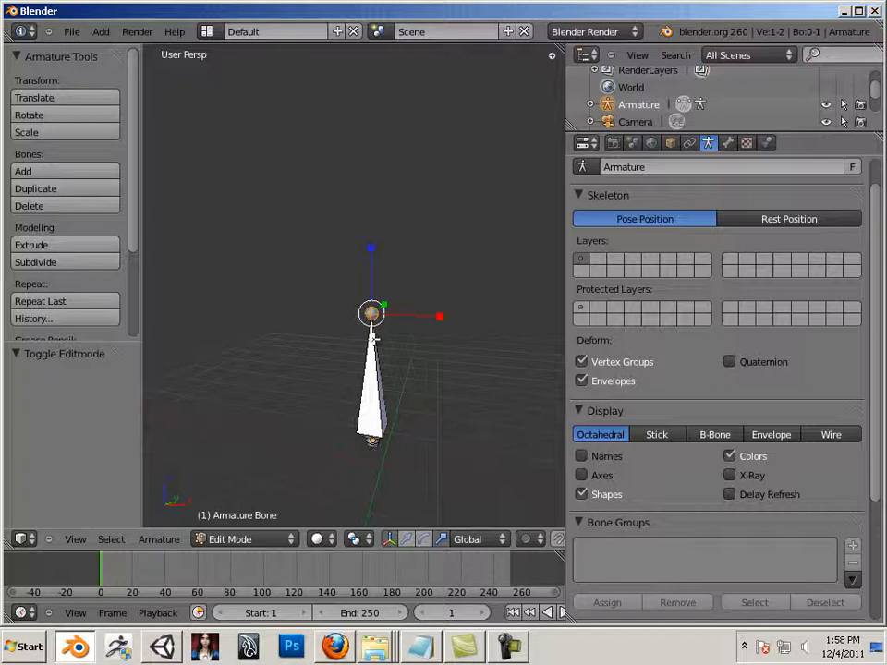
key(e)
click(370, 377)
click(406, 541)
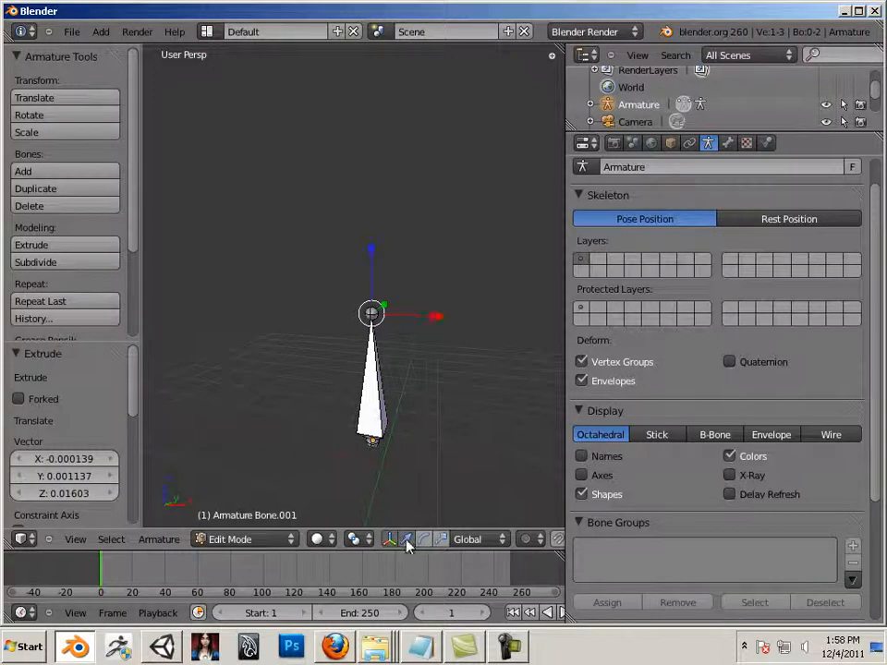
drag(364, 266, 400, 131)
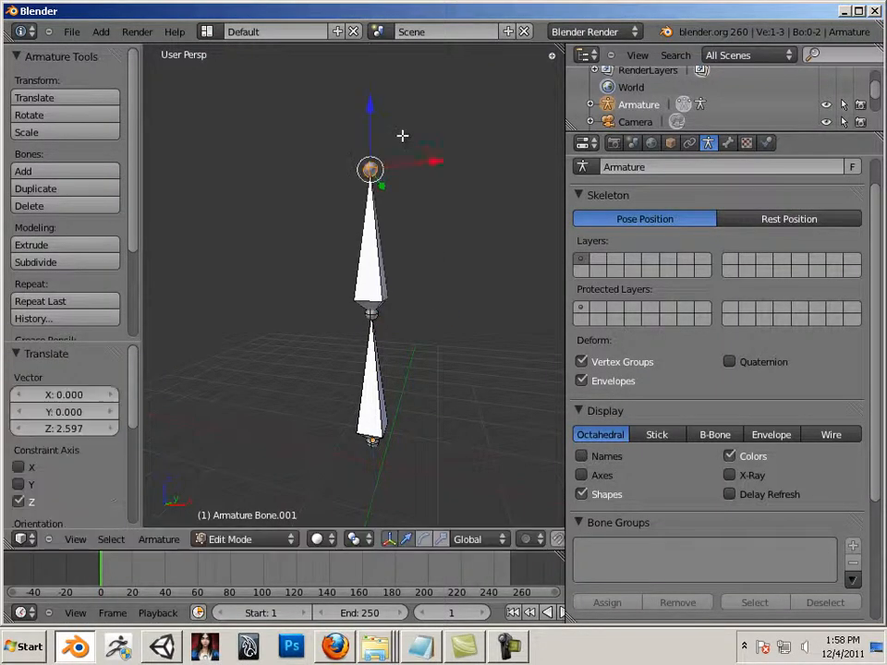
Extrude a third bone from the top joint and raise its end about 1.860 along Z
key(e)
right_click(403, 238)
drag(370, 110, 371, 2)
shift+middle_drag(433, 200, 416, 291)
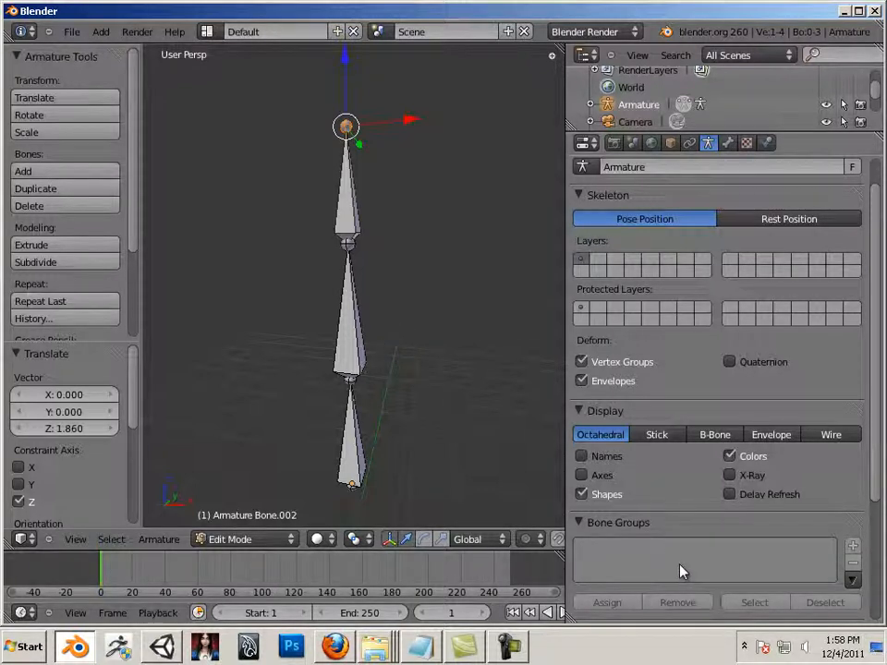
Select the bottom bone, leave Edit Mode and switch the armature to Pose Mode
right_click(358, 464)
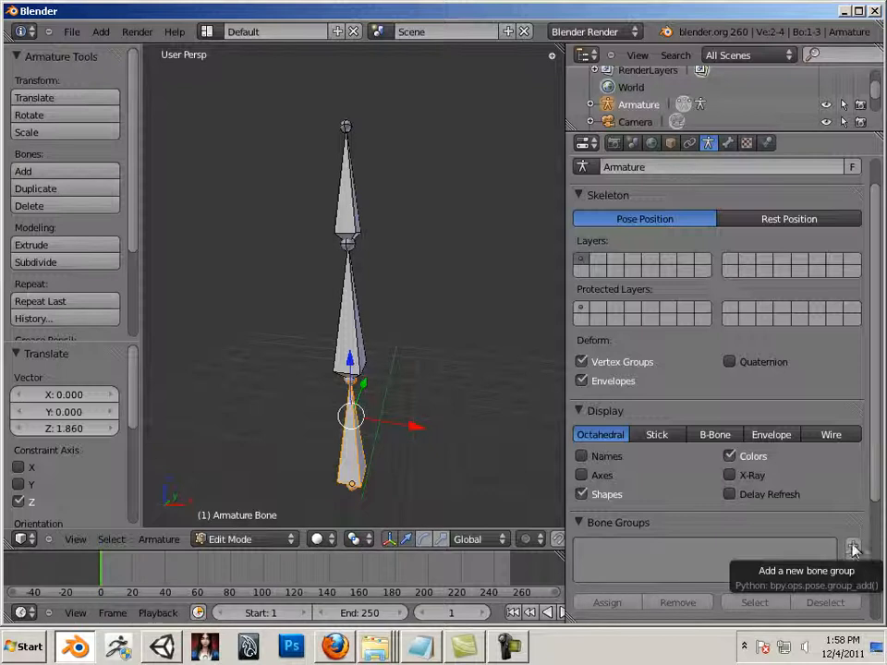
click(264, 540)
click(263, 524)
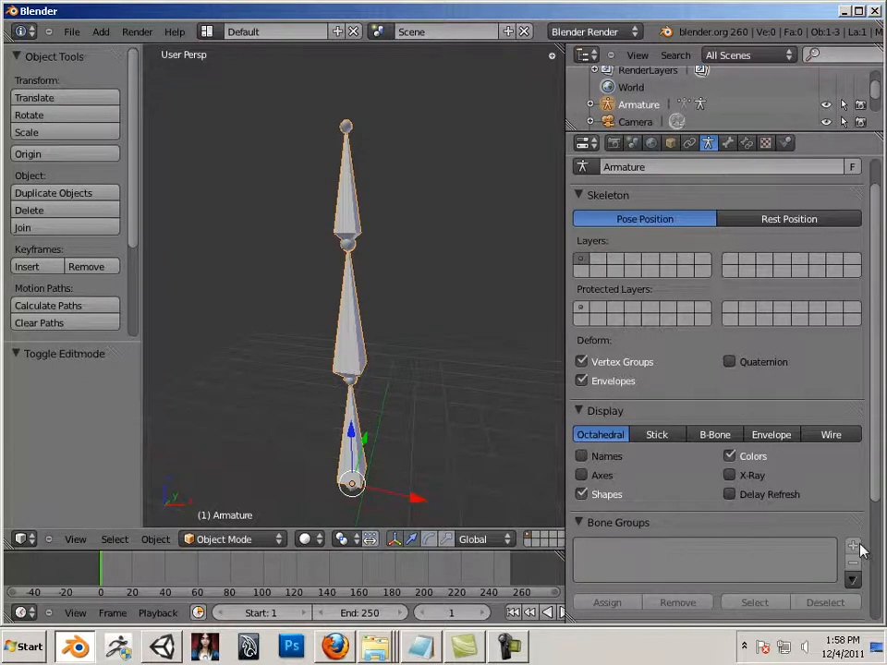
click(263, 539)
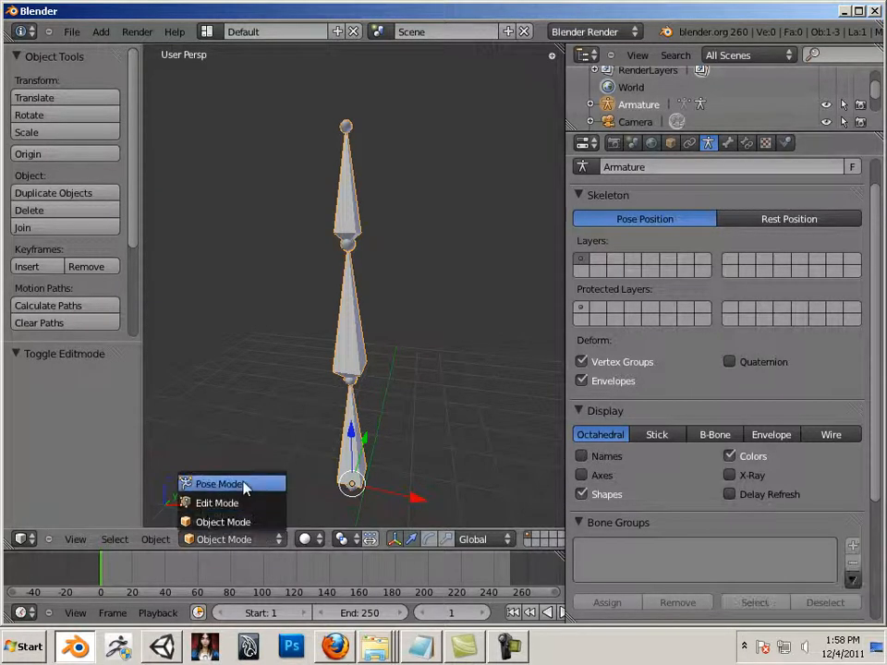
click(247, 482)
Practise selecting the bones individually and all three together
shift+right_click(357, 364)
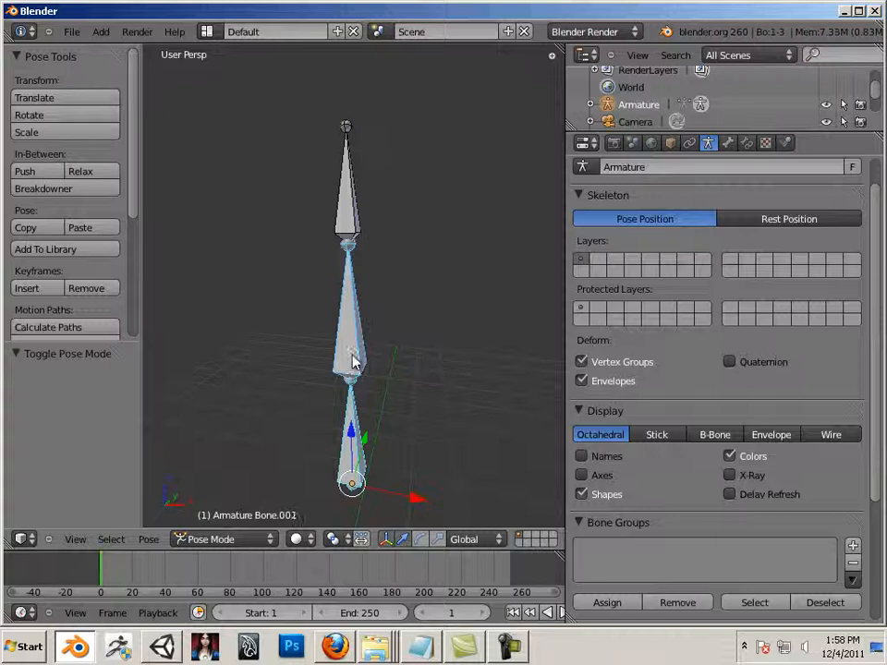
shift+right_click(357, 229)
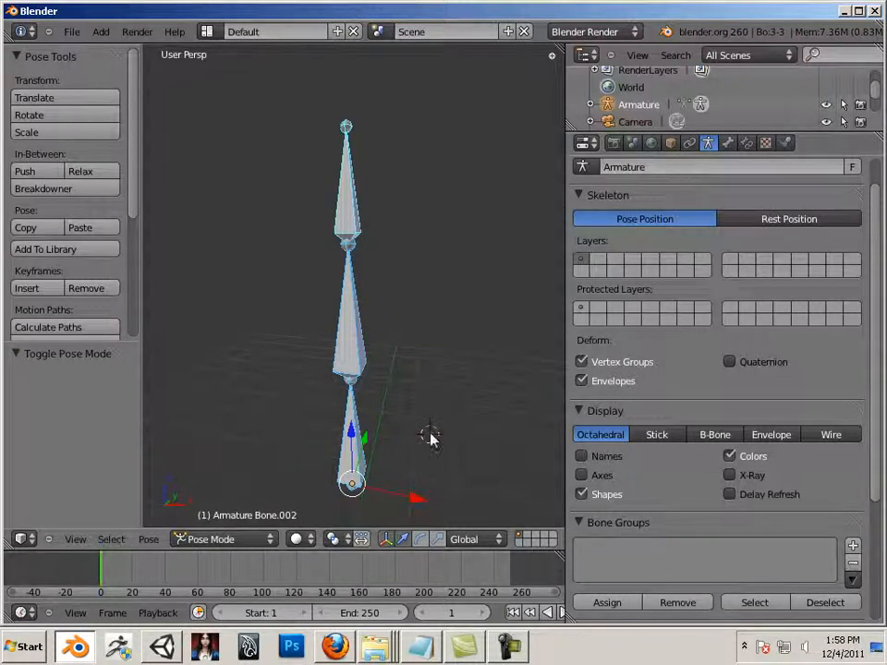
right_click(340, 379)
right_click(349, 441)
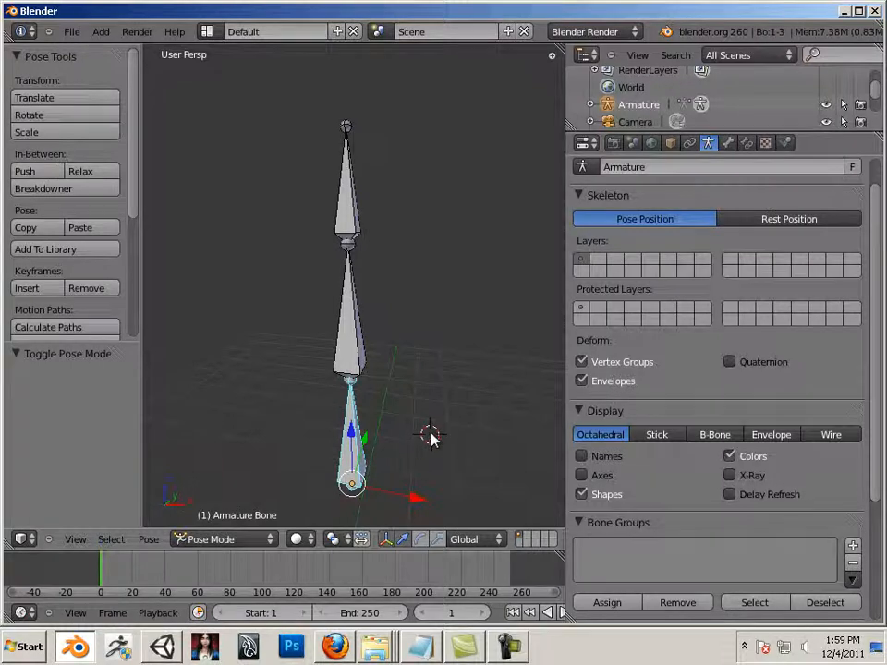
right_click(347, 192)
right_click(370, 357)
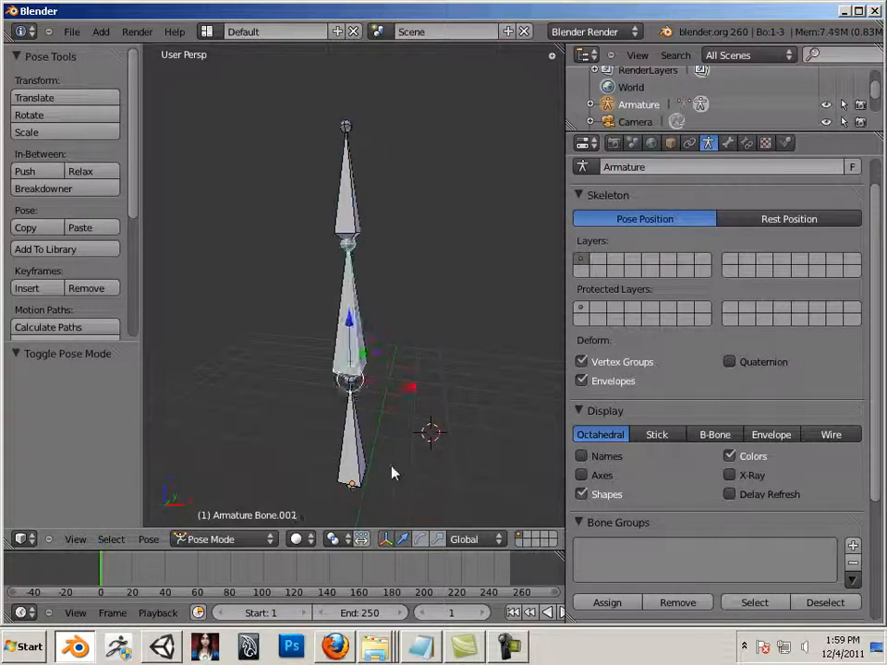
right_click(391, 475)
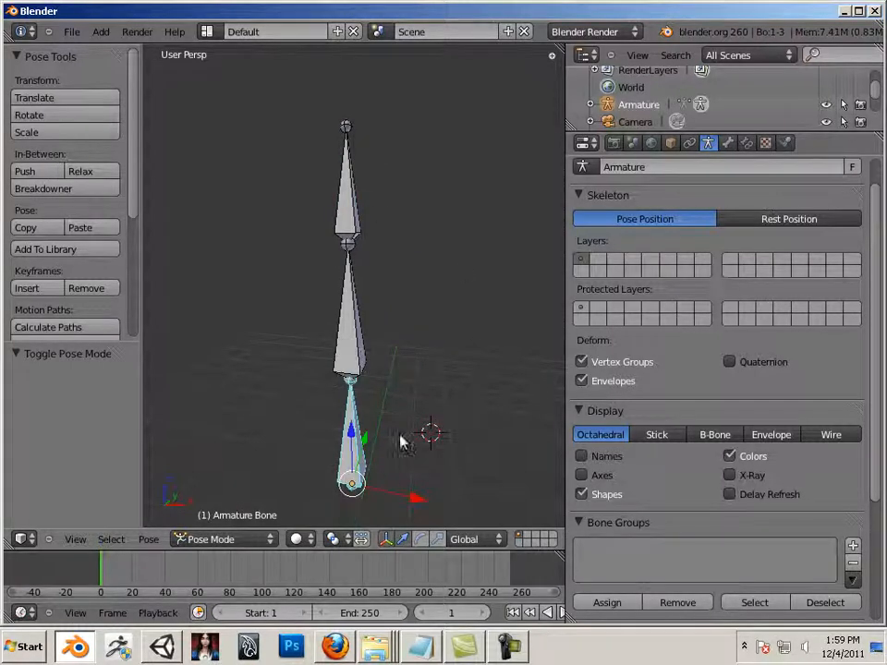
shift+right_click(360, 323)
shift+right_click(349, 210)
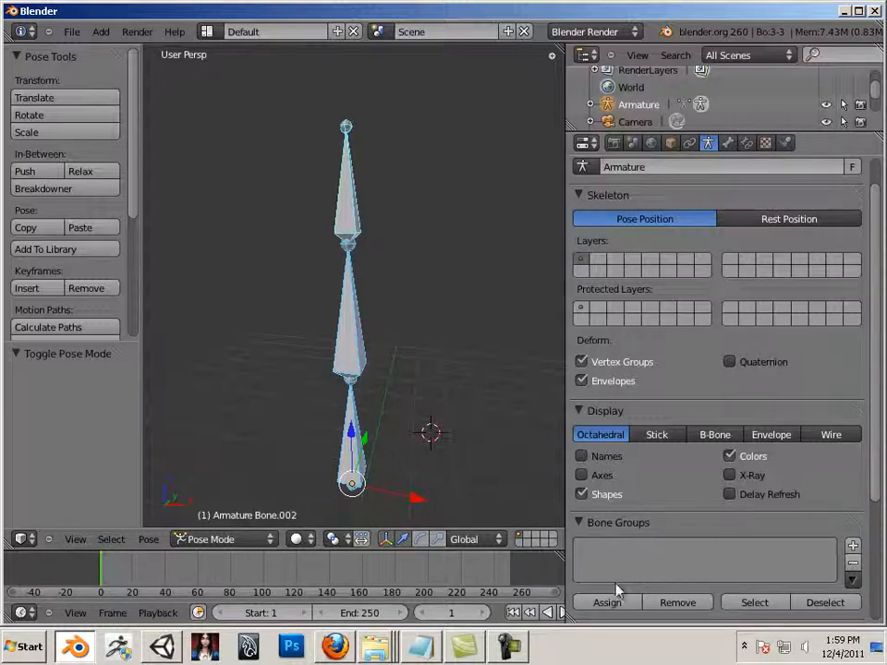
Select the bottom and middle bones and add a bone group named bottom_2
right_click(342, 455)
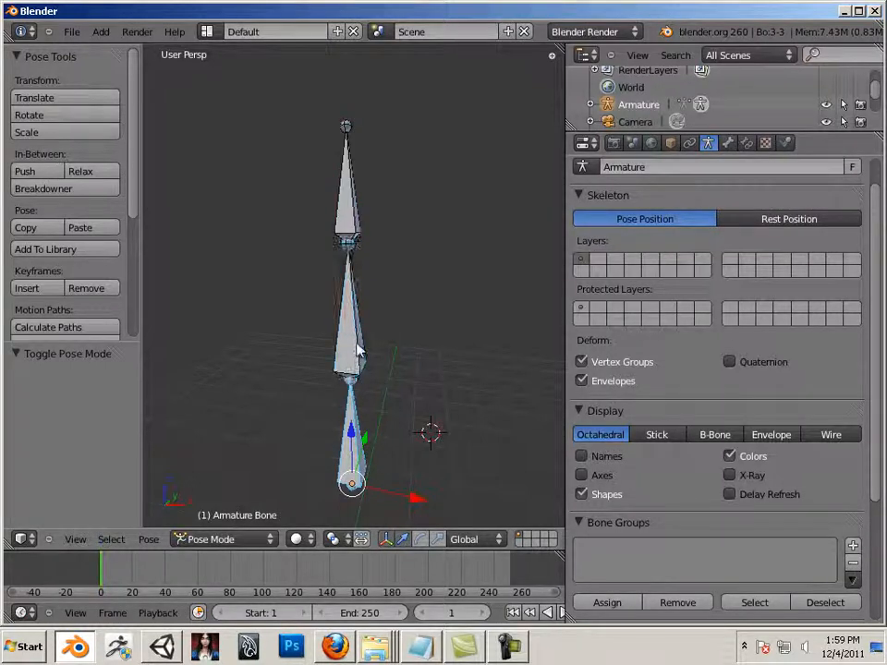
shift+right_click(356, 270)
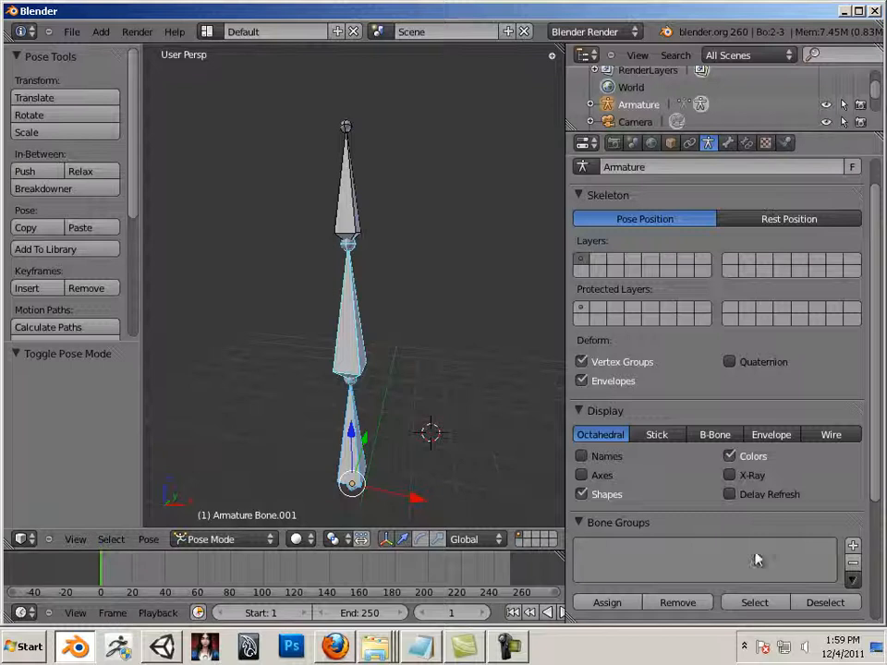
click(852, 545)
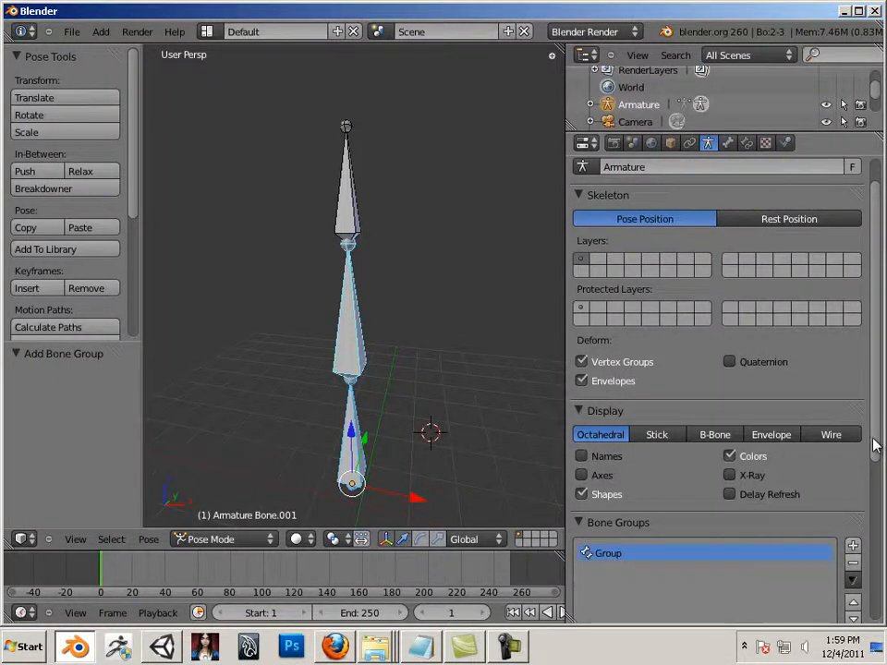
drag(874, 445, 872, 558)
click(709, 470)
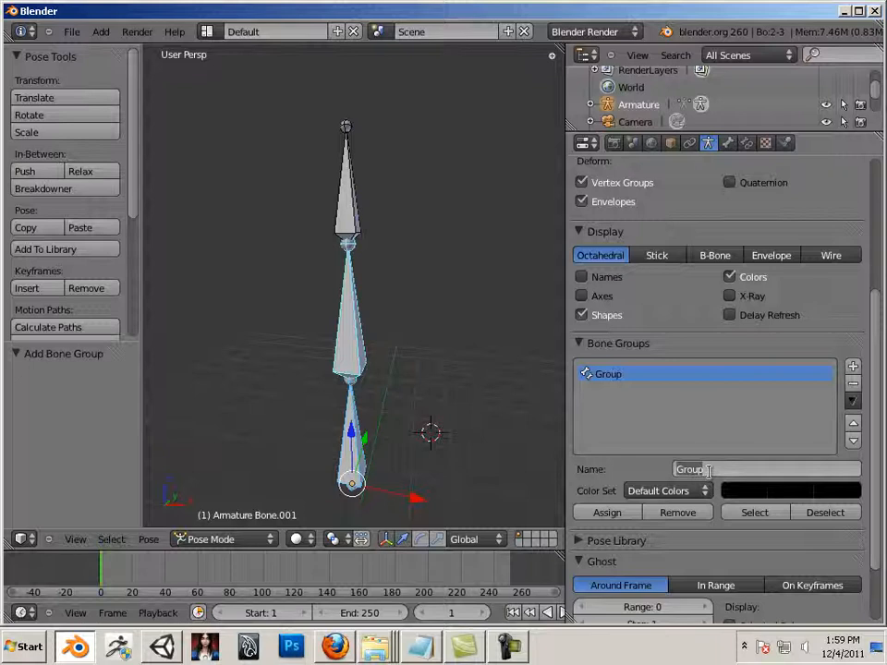
key(BackSpace)
text(bottom_2)
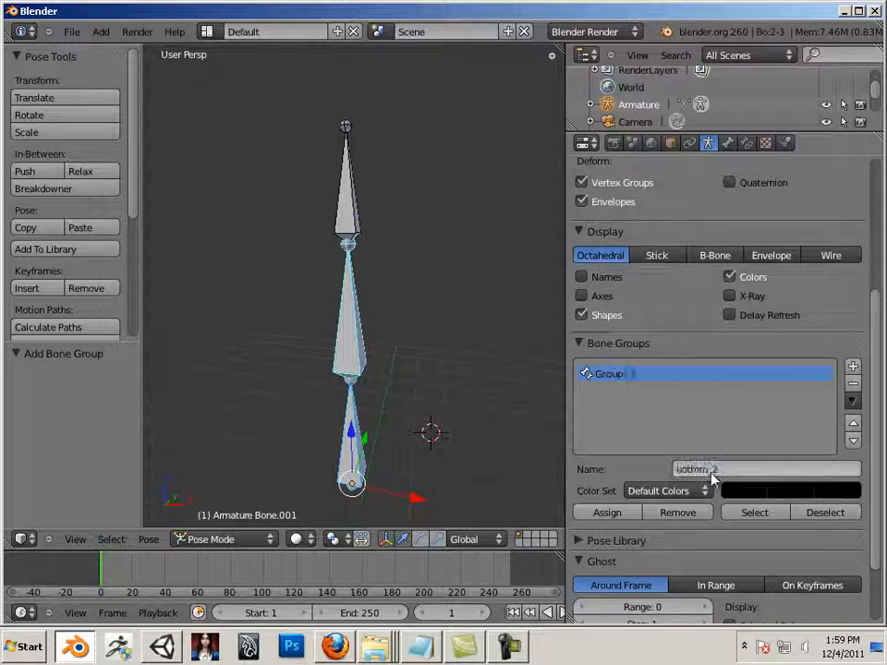
key(Return)
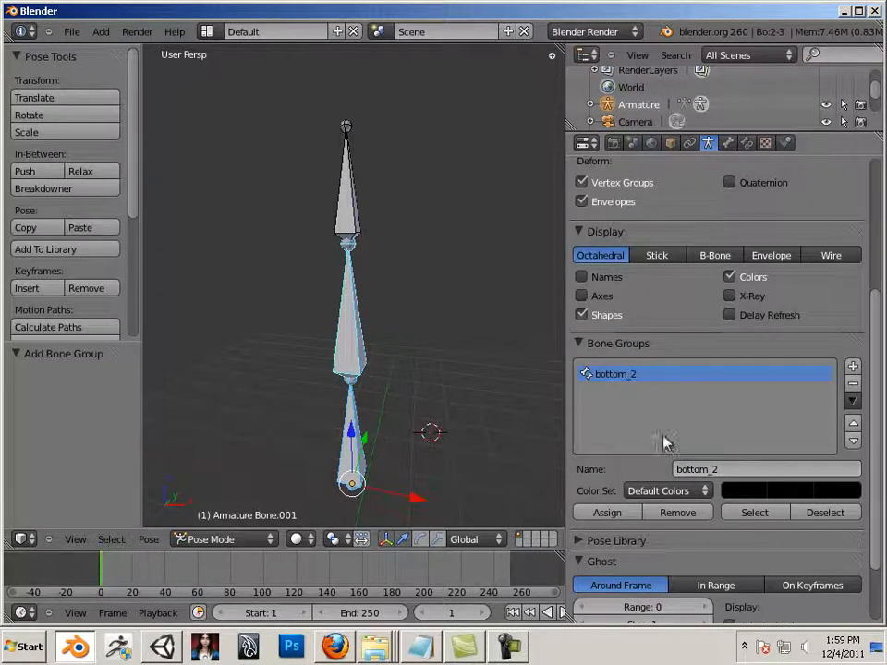
Assign the two selected bones to the bottom_2 group and test it by deselecting and reselecting its bones
click(603, 514)
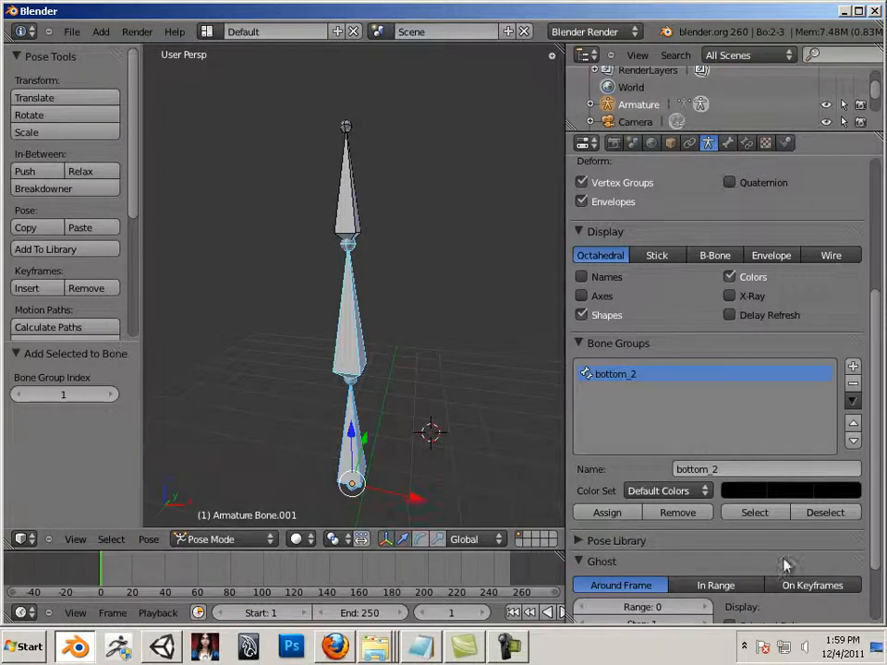
click(835, 515)
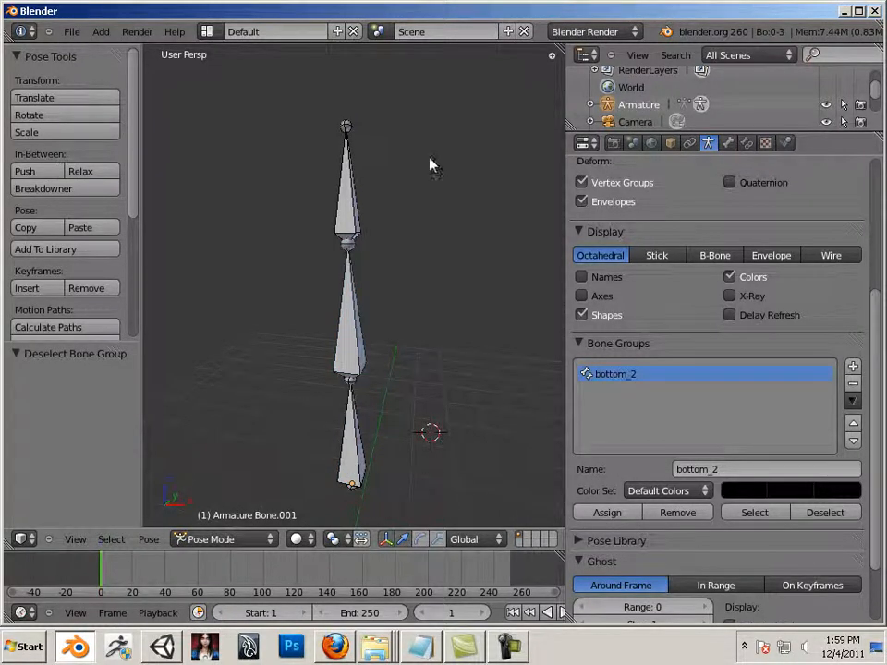
click(748, 514)
Move the bottom_2 bones about -0.339 along X, and move them again about 0.707 along X
drag(416, 495, 399, 494)
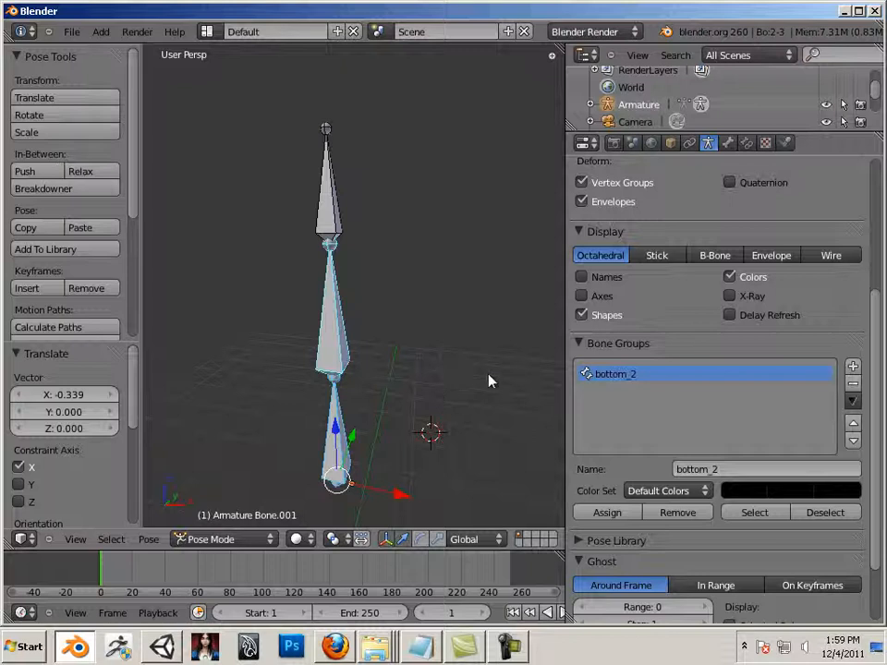
middle_drag(489, 381, 424, 392)
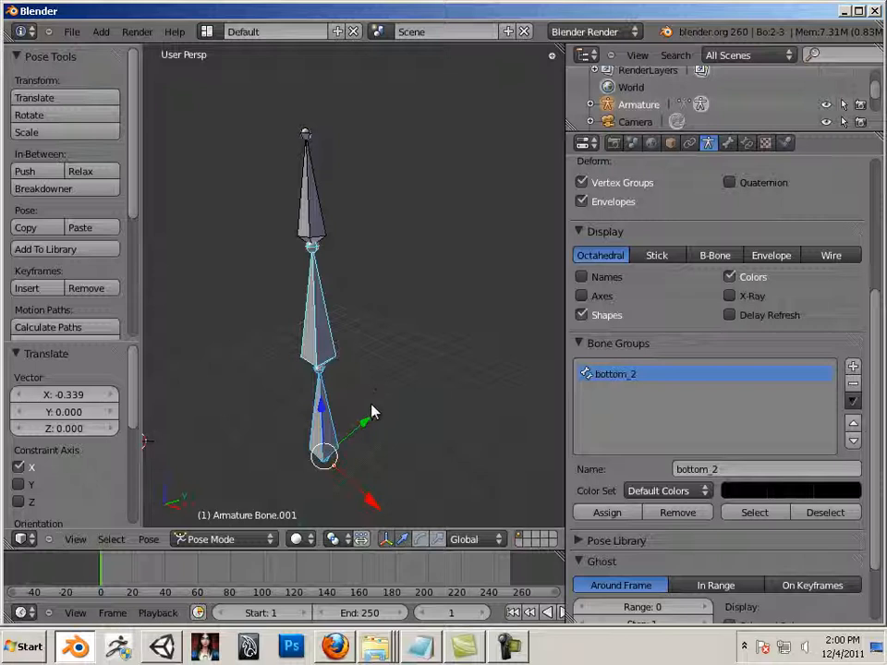
key(g)
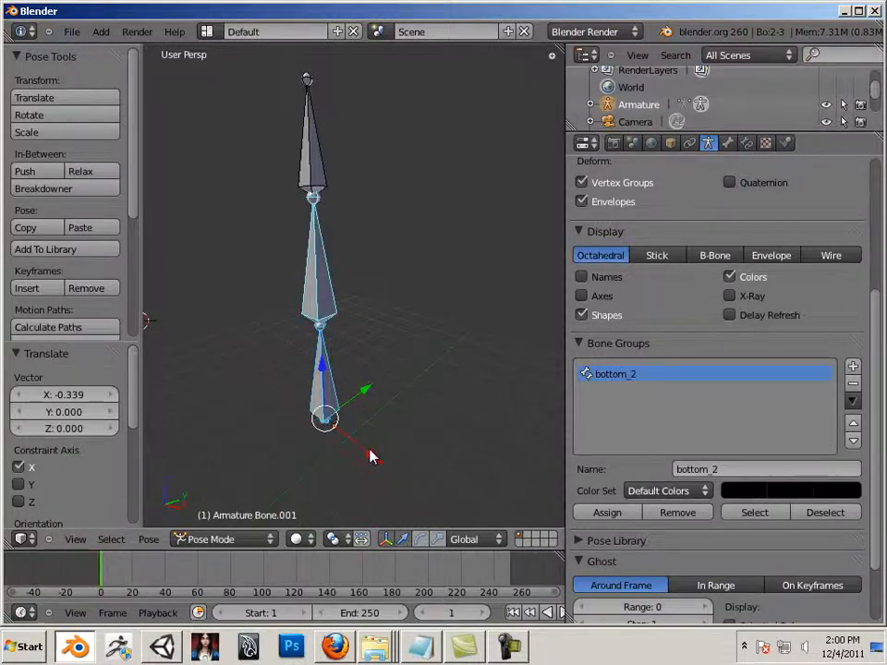
key(x)
click(386, 474)
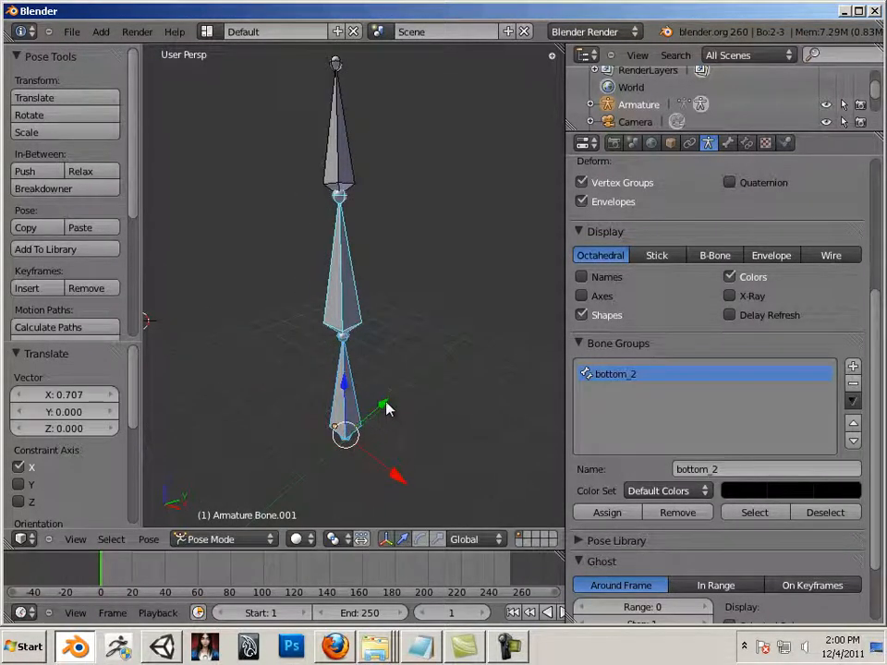
Shift the bottom_2 bones along Y by about -0.051 and again by about -0.232
key(g)
key(y)
click(386, 411)
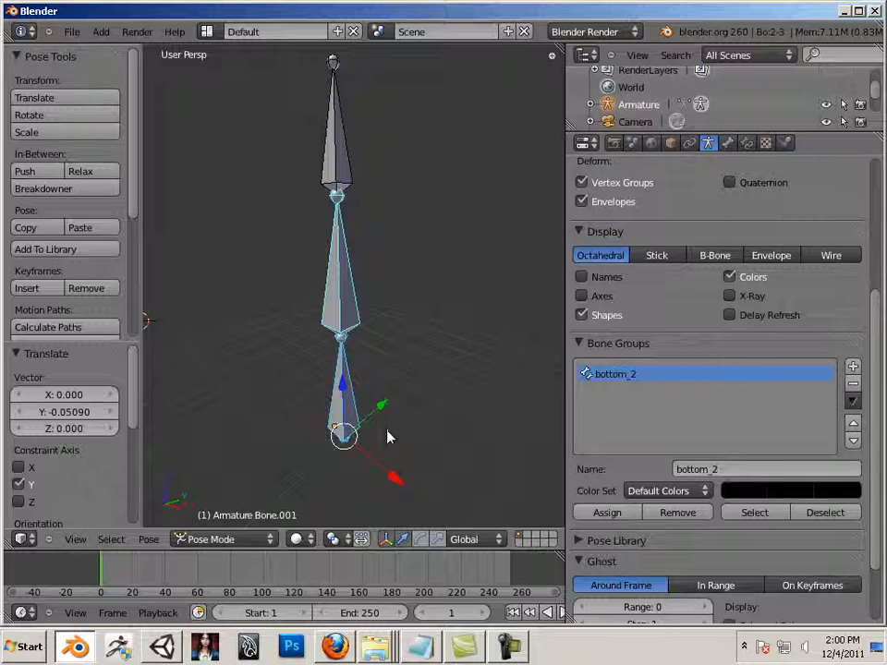
drag(383, 407, 376, 414)
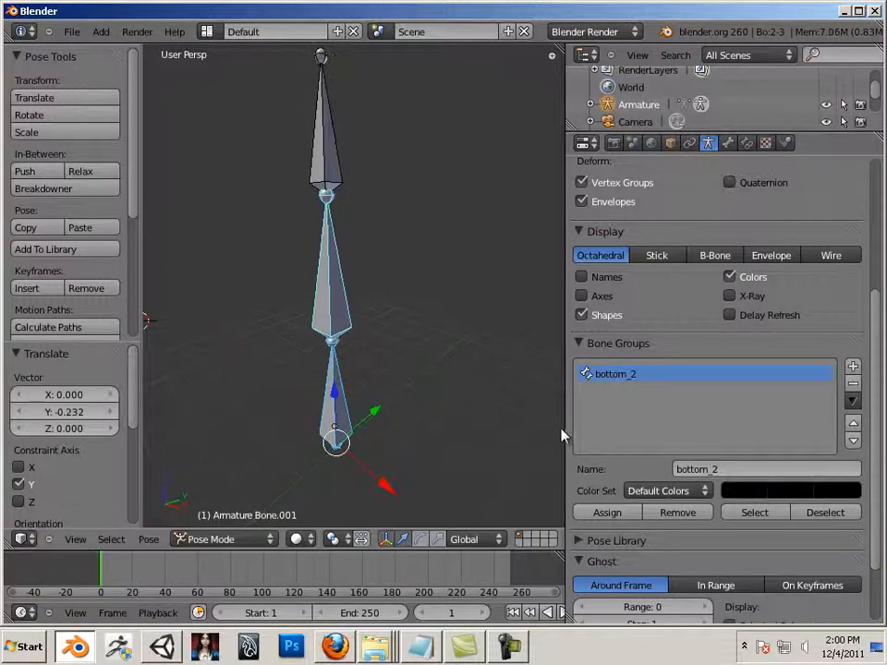